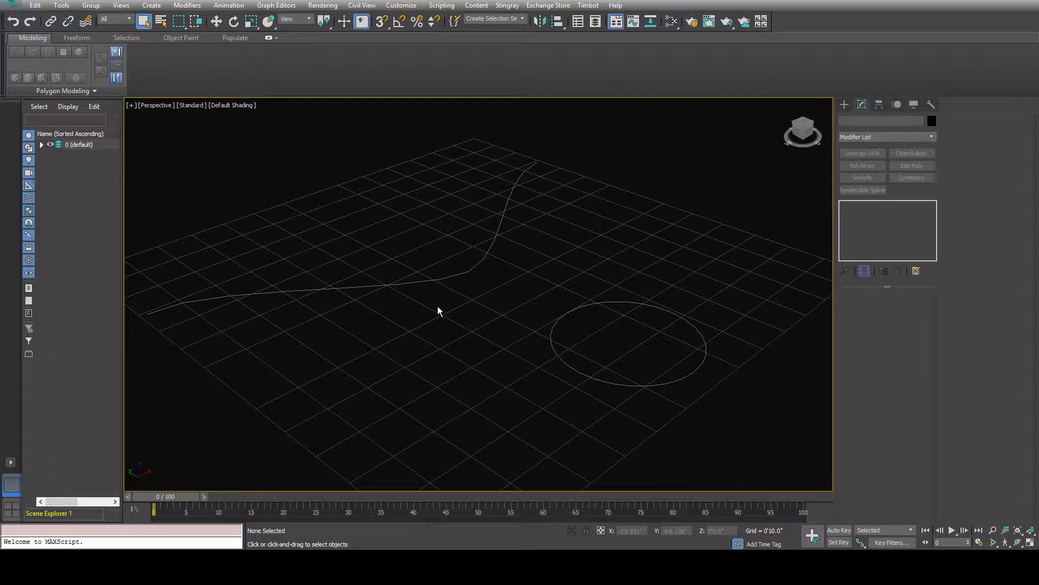
Create a Standard Primitive teapot near the grid centre, beside the existing line and circle
click(846, 102)
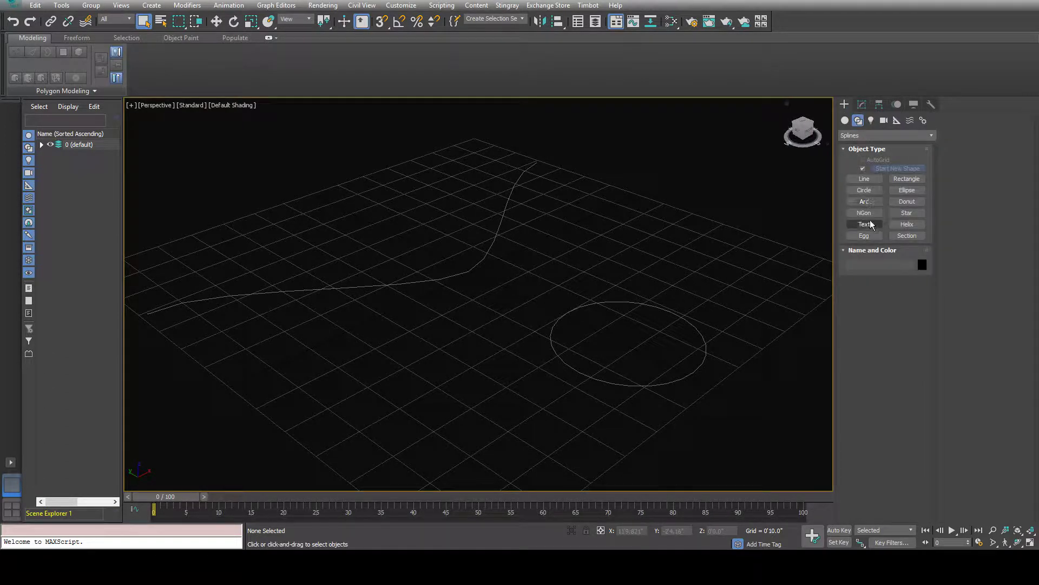
click(845, 120)
click(864, 216)
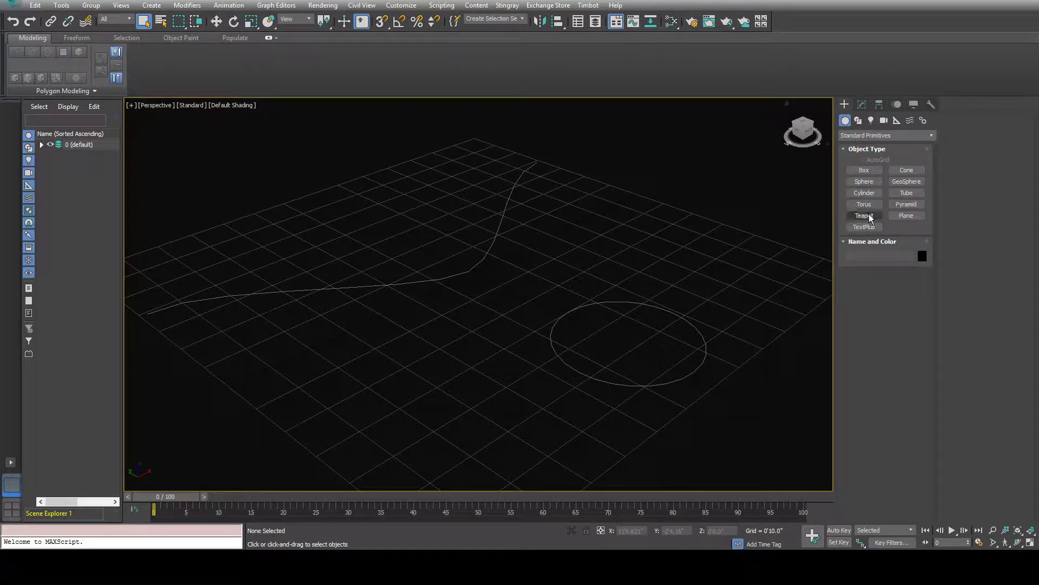
drag(395, 350, 411, 360)
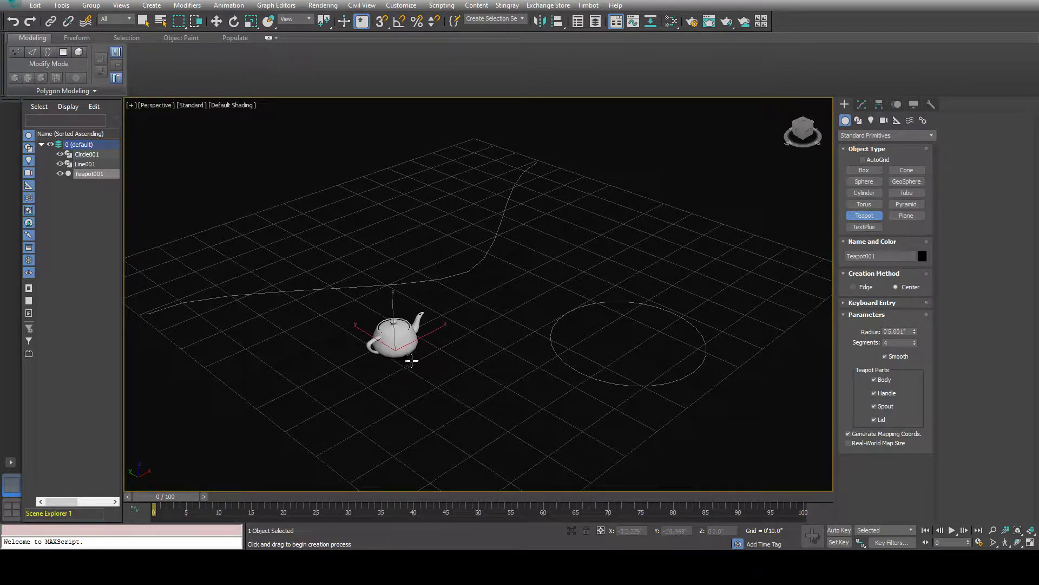
right_click(523, 279)
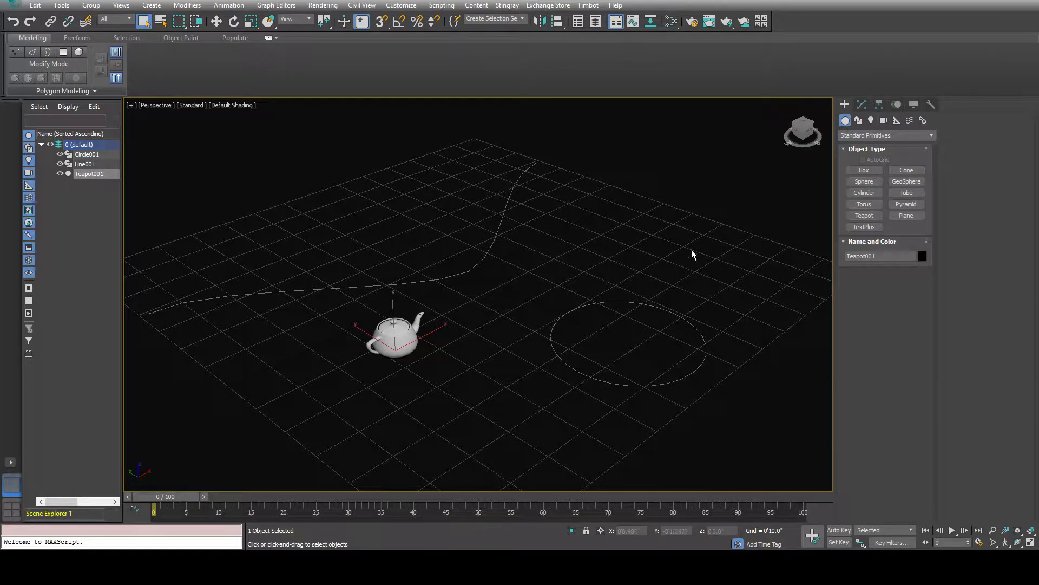
middle_drag(693, 254, 709, 258)
Apply AdvArray to Teapot001, collapse its Parameters and expand the Path rollout
click(863, 105)
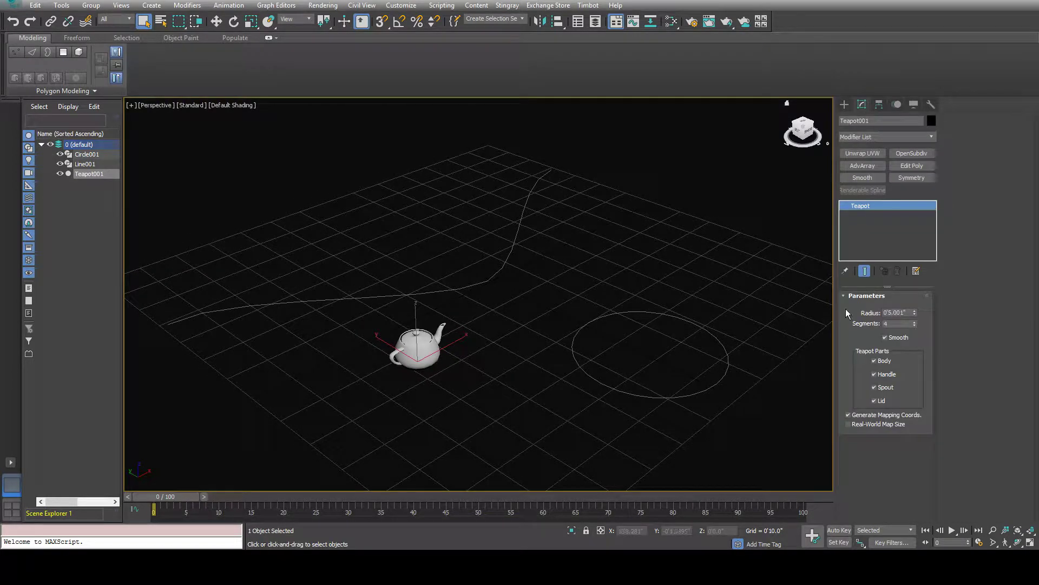
click(856, 165)
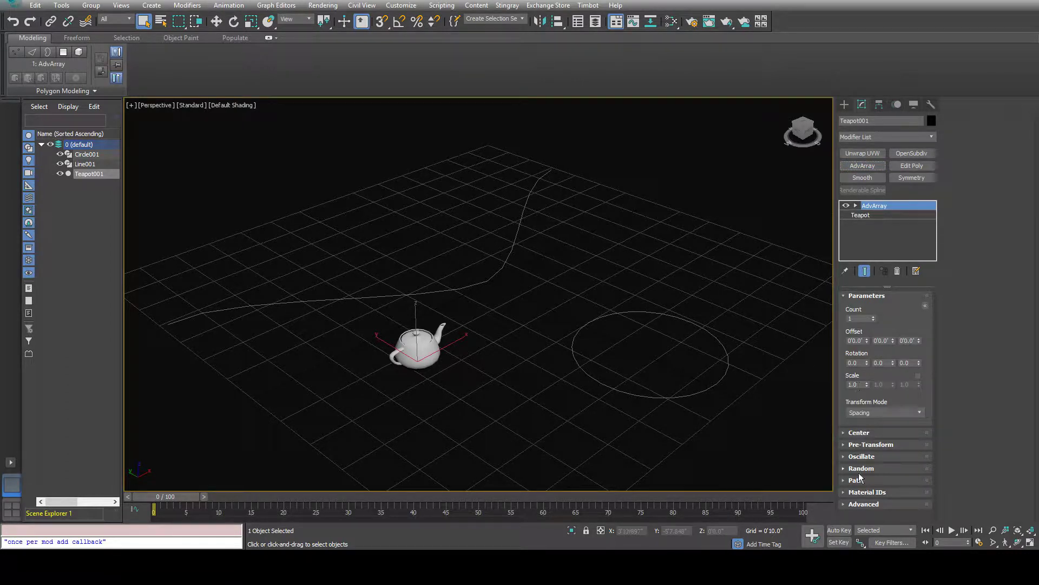
click(862, 296)
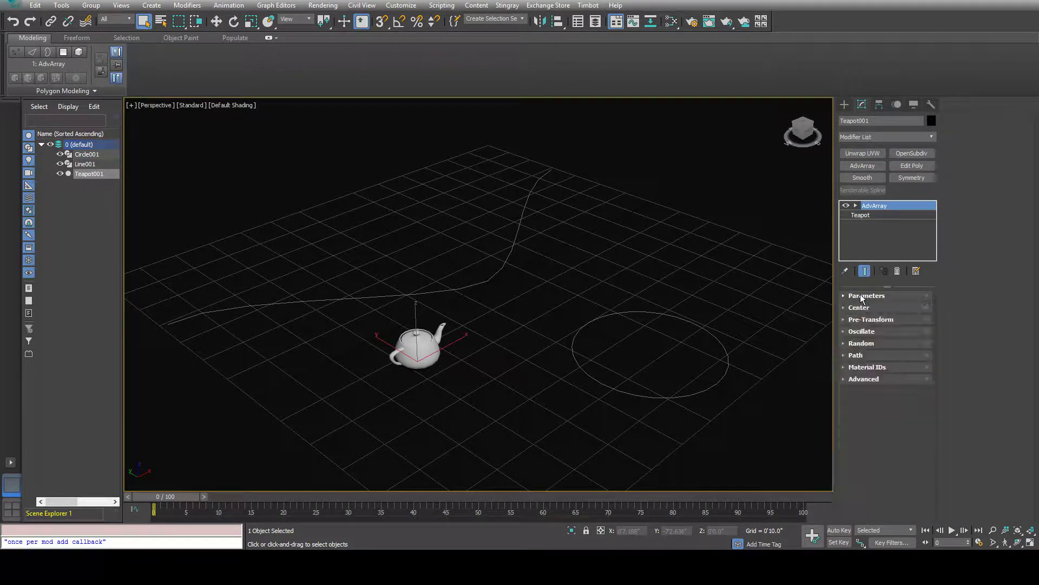
click(860, 355)
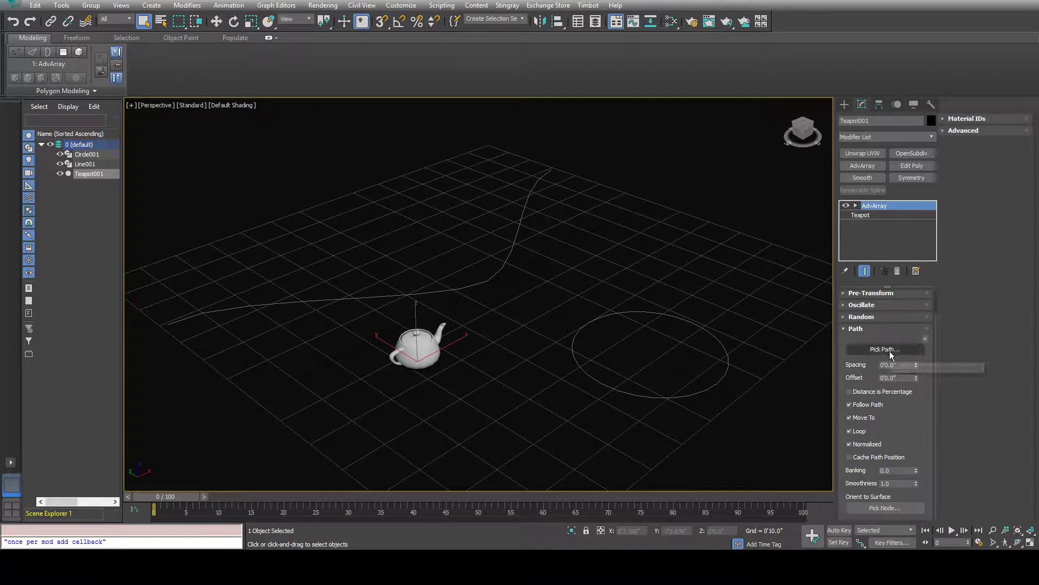
Pick the curved spline Line001 as the array's path
click(885, 349)
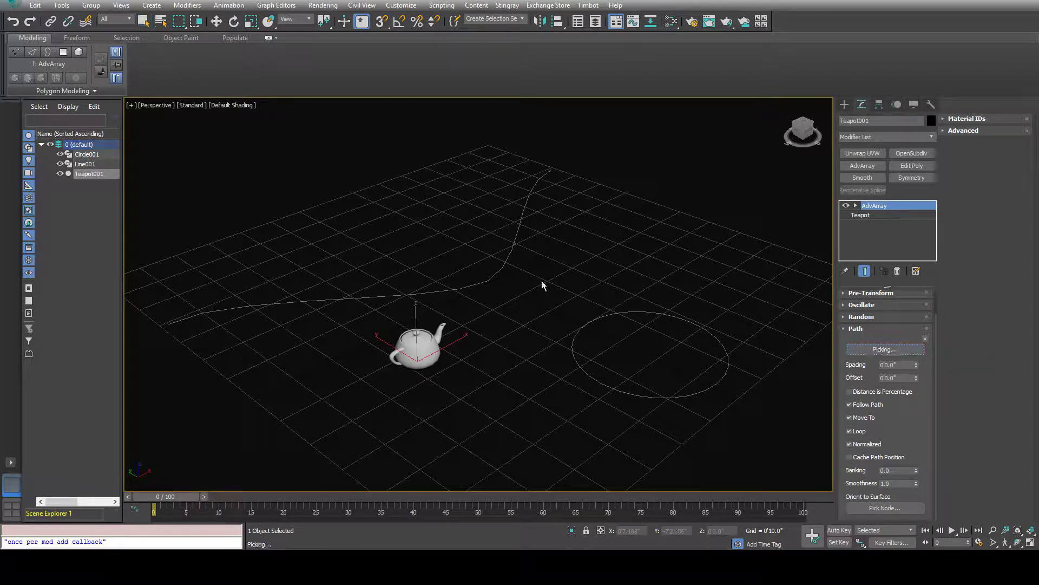
click(489, 281)
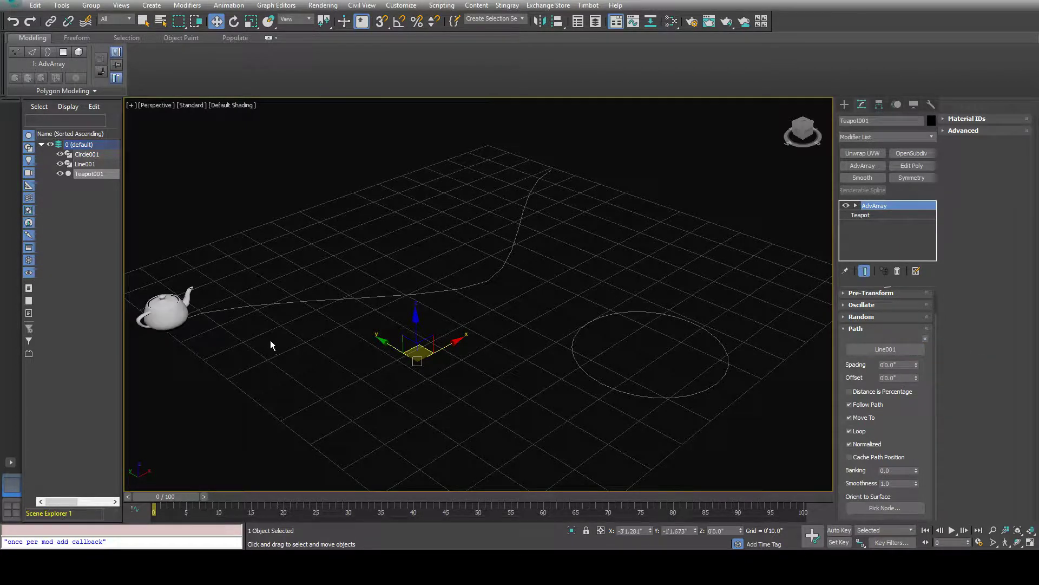
middle_drag(271, 346, 390, 352)
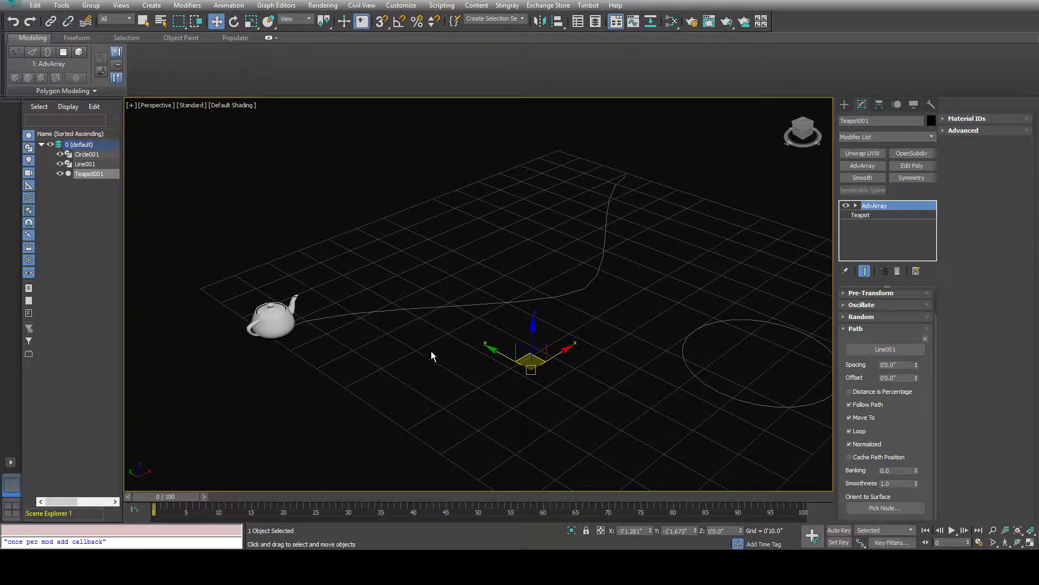
Set the path Spacing to 1.66
double_click(914, 365)
key(BackSpace)
text(1.66)
key(Return)
scroll(937, 301, up, 3)
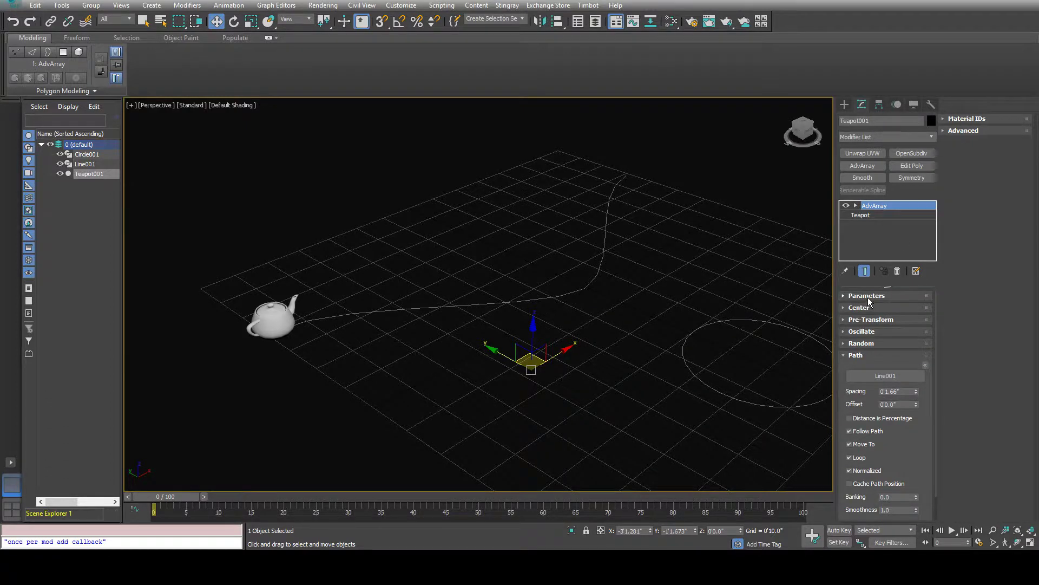
Raise Count to 3, with path Spacing 3'6.878" and Offset 1'1.2"
click(874, 316)
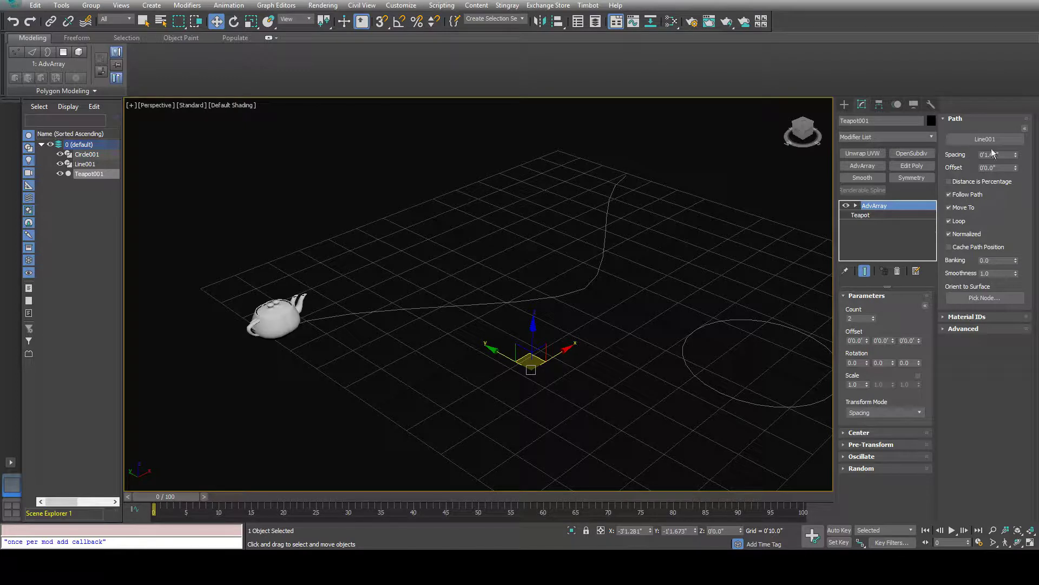
drag(1016, 156, 861, 275)
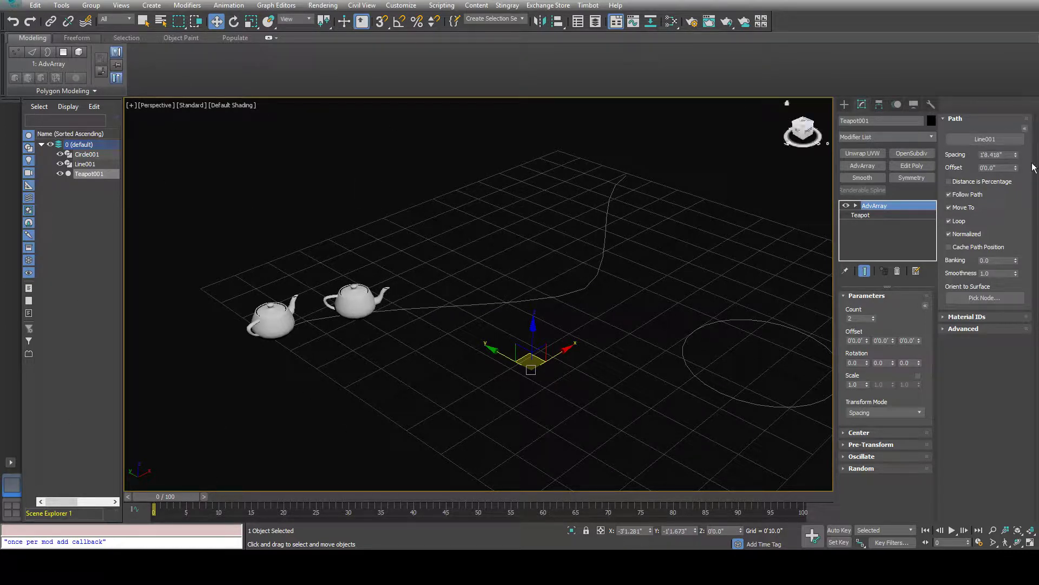
click(874, 317)
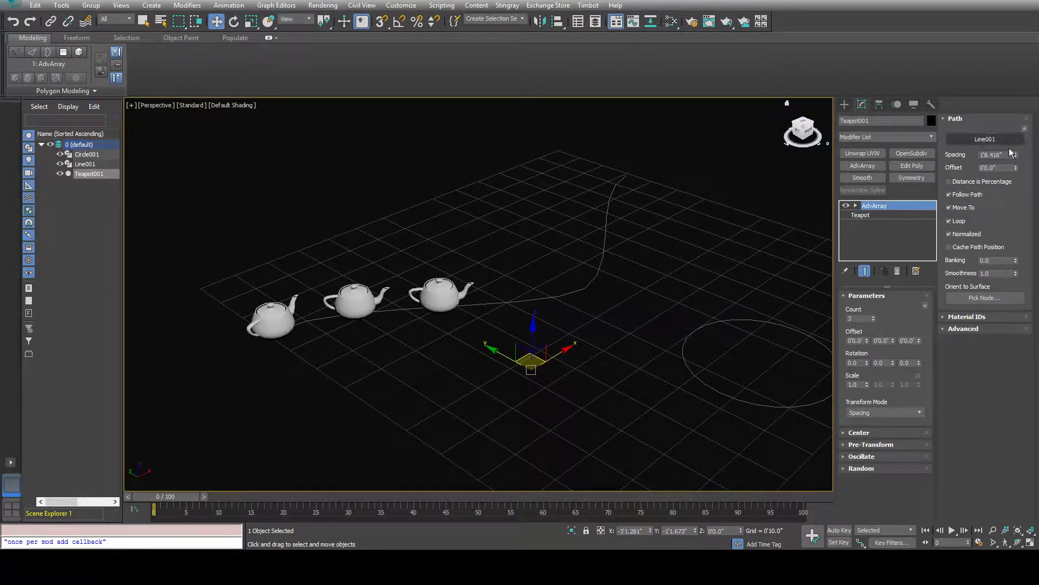
drag(1016, 154, 1010, 96)
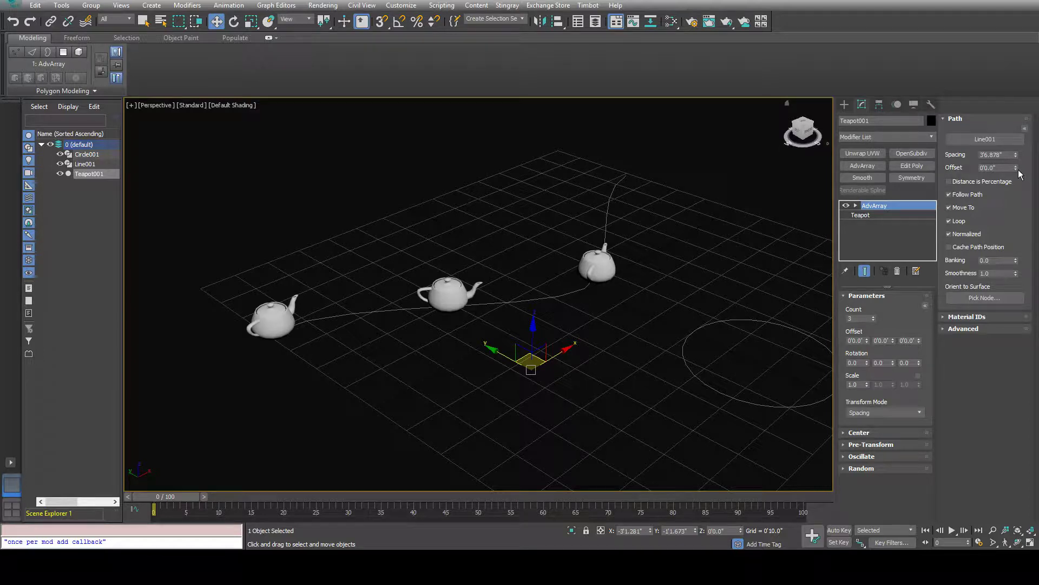
drag(1017, 169, 578, 225)
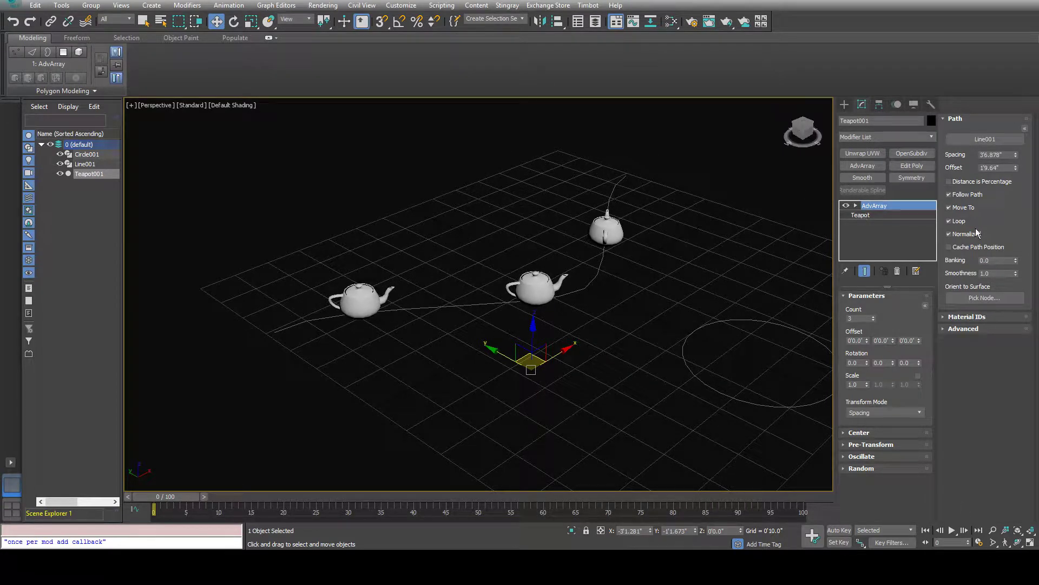
drag(1016, 167, 257, 405)
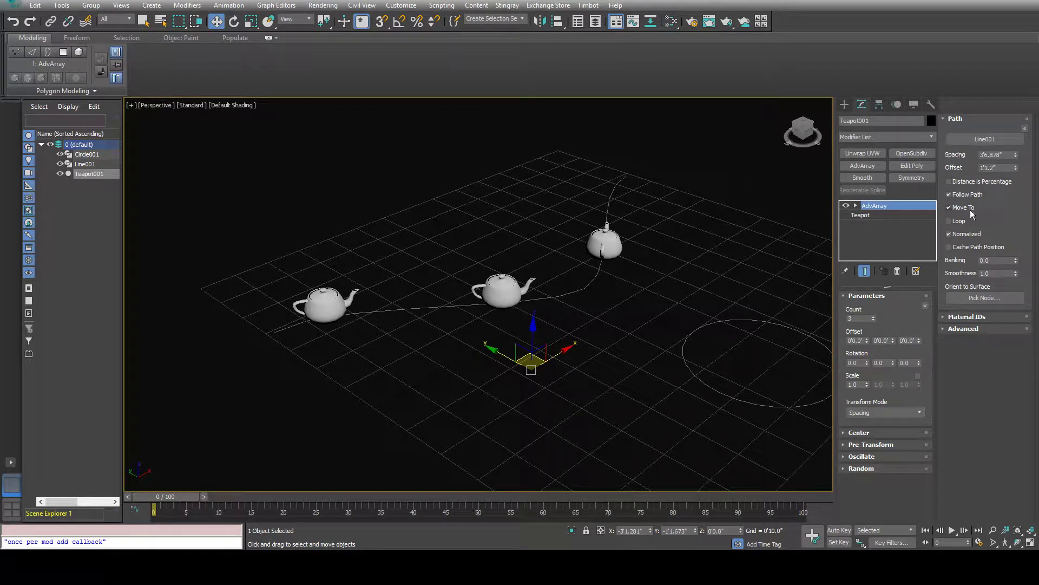
Enable Loop and Distance is Percentage, set Spacing to 0.25 and adjust Offset
click(956, 222)
click(959, 183)
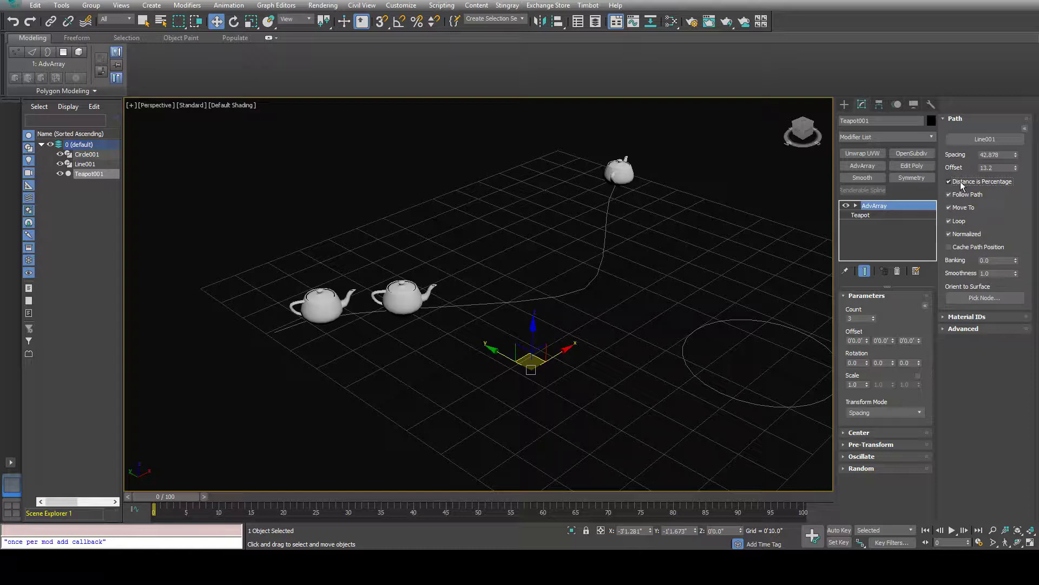
mouse_move(1016, 156)
mouse_down()
mouse_move(1016, 174)
mouse_move(1016, 143)
mouse_up()
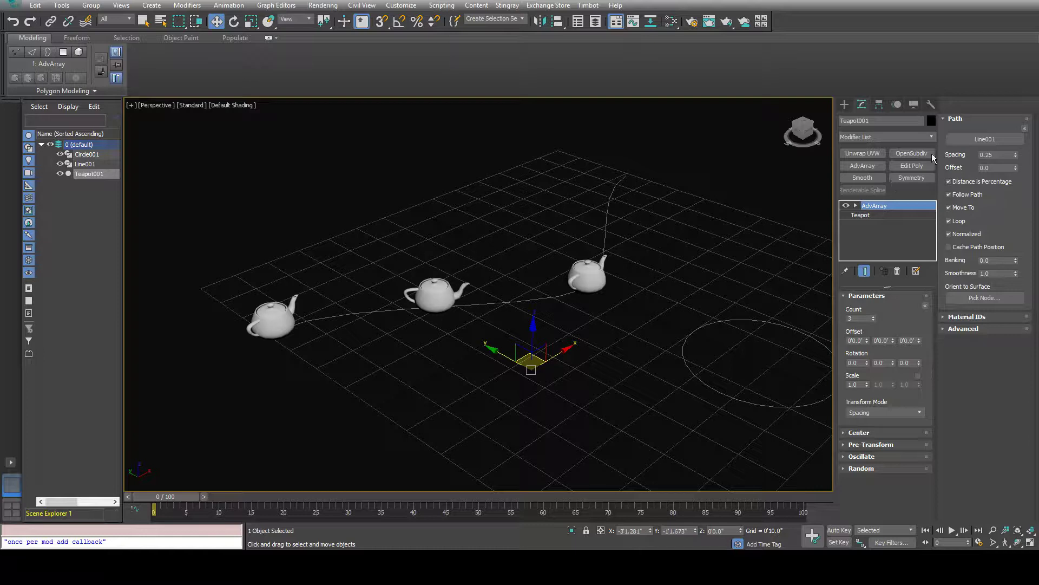
mouse_move(1017, 172)
mouse_down()
mouse_move(1009, 135)
mouse_move(1007, 172)
mouse_move(1008, 158)
mouse_move(1008, 172)
mouse_move(1018, 171)
mouse_up()
Turn off Distance is Percentage, set Spacing 2'8.054" and Offset 5'2.09", keeping Follow Path on
click(971, 181)
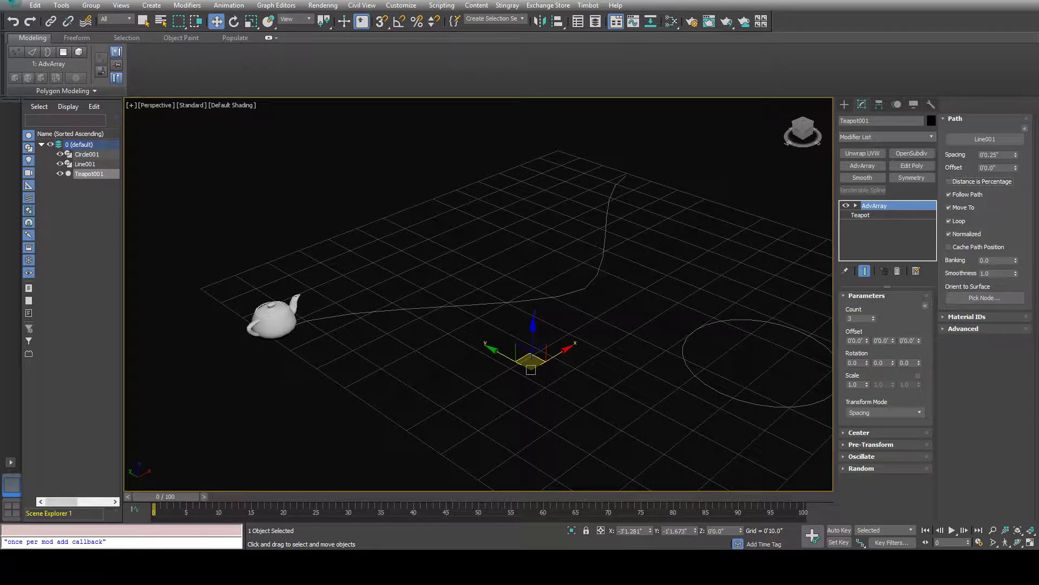
drag(1016, 157, 1016, 116)
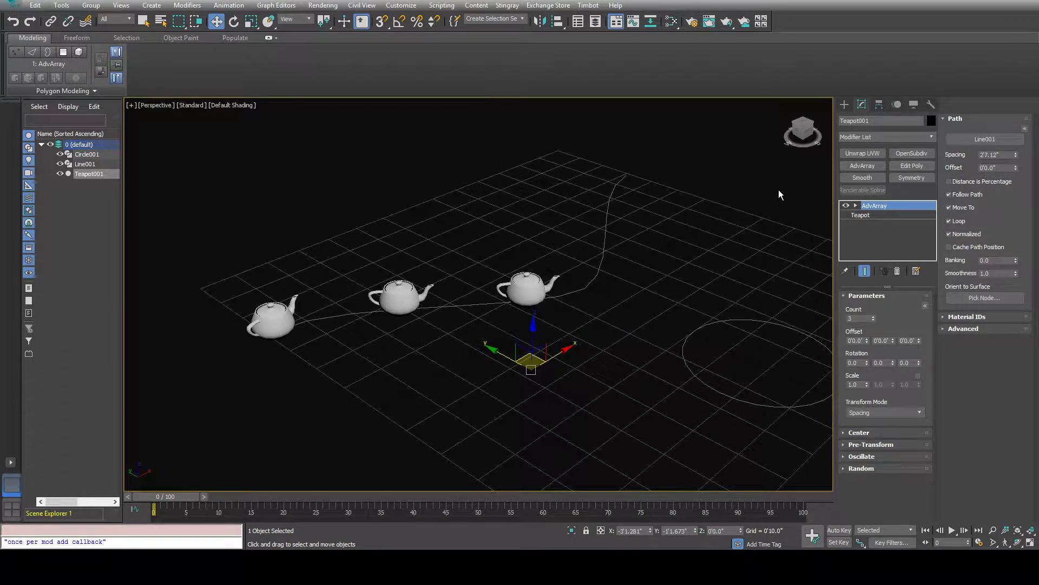
click(949, 194)
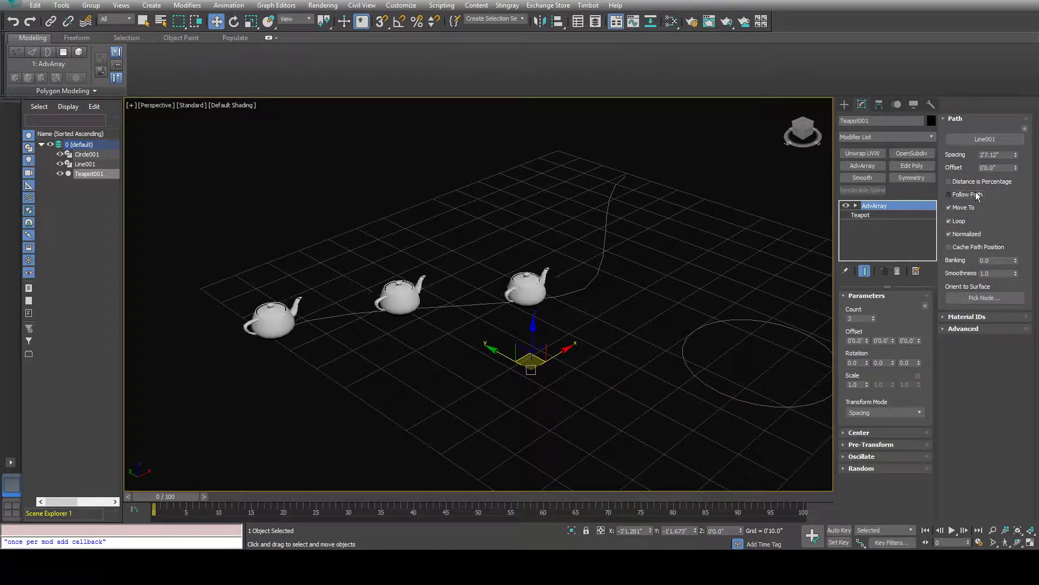
drag(1016, 155, 599, 142)
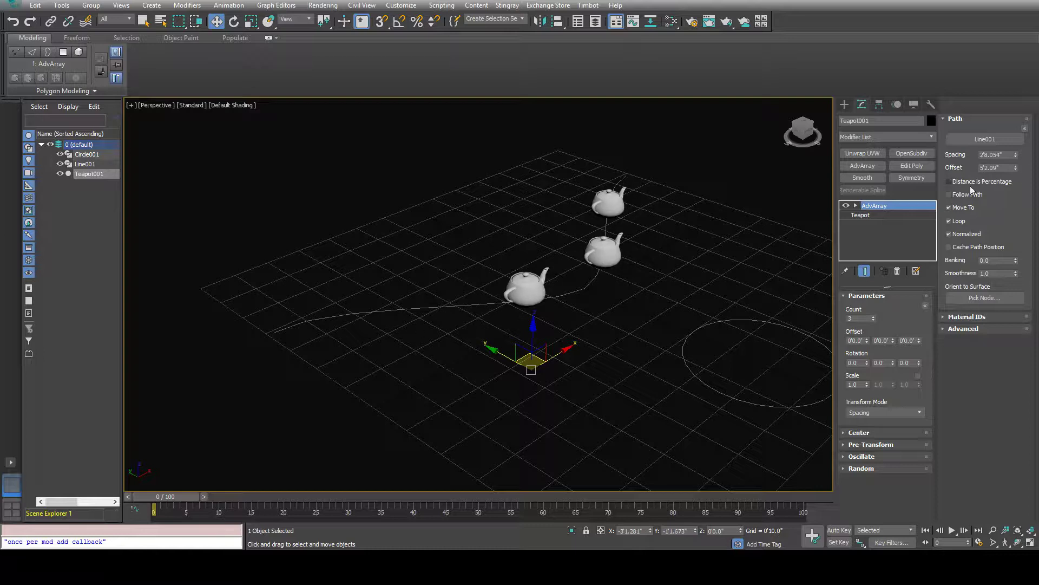
click(955, 195)
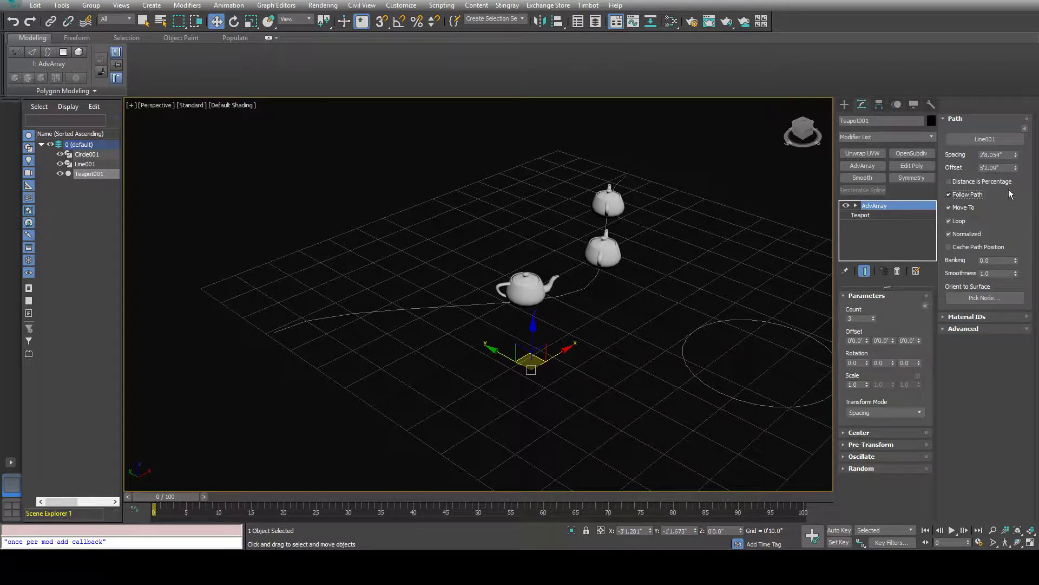
Toggle Move To and adjust Spacing and Offset so the teapots sit on Line001 at Offset 3'8.258"
drag(1015, 168, 986, 222)
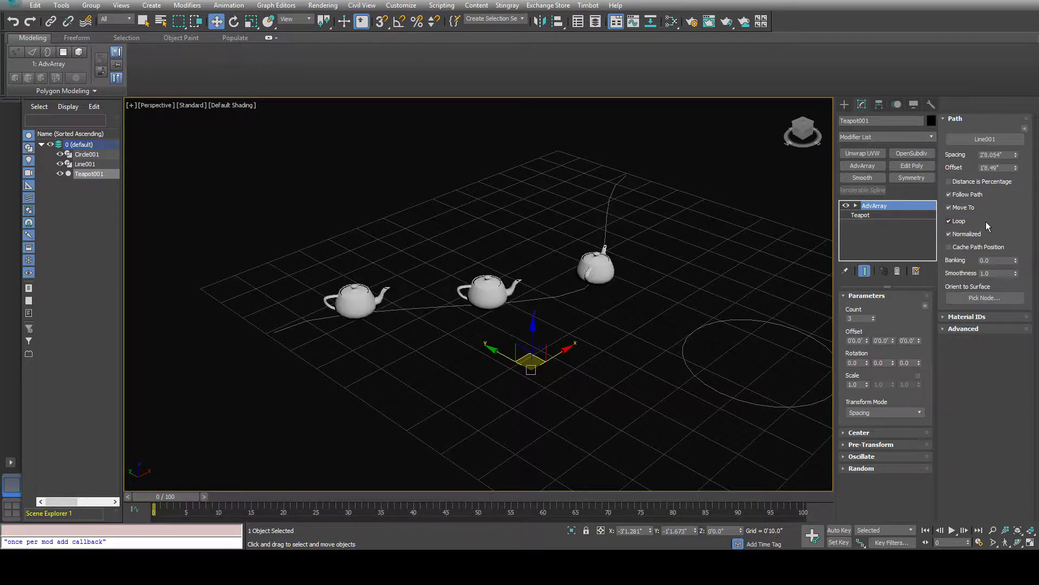
click(970, 210)
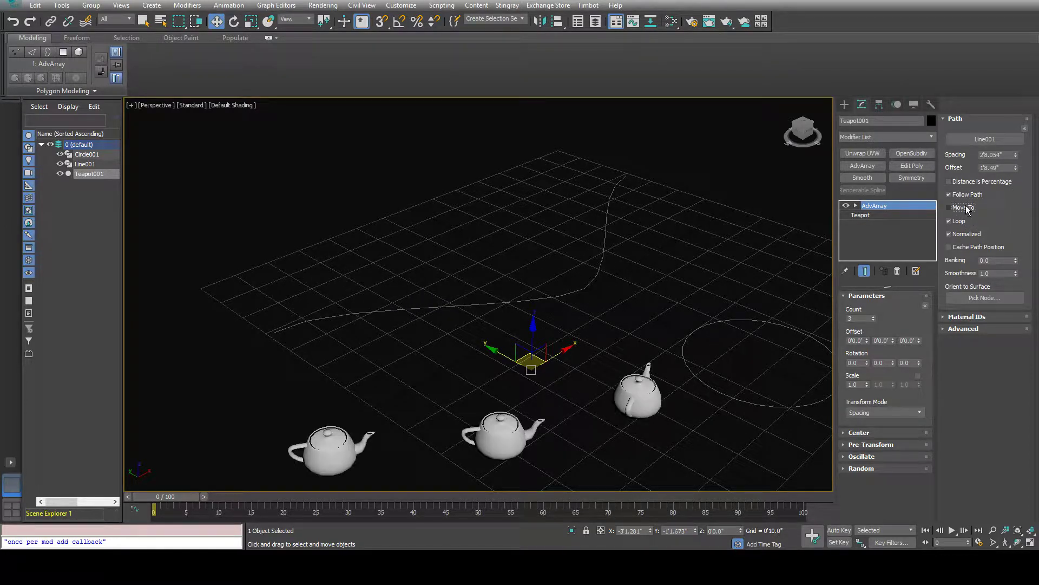
middle_drag(387, 388, 409, 320)
scroll(416, 328, down, 4)
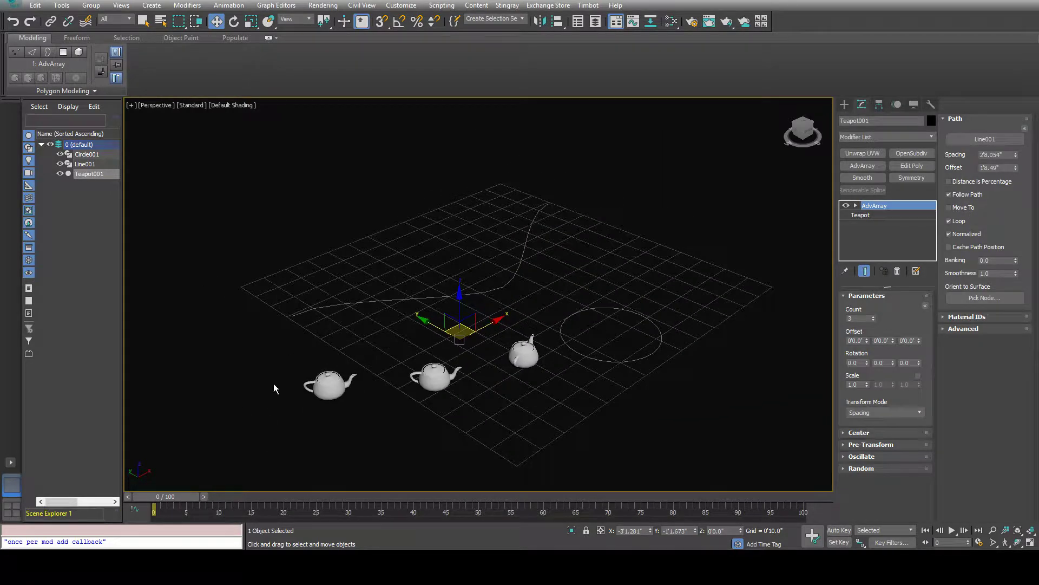
click(949, 208)
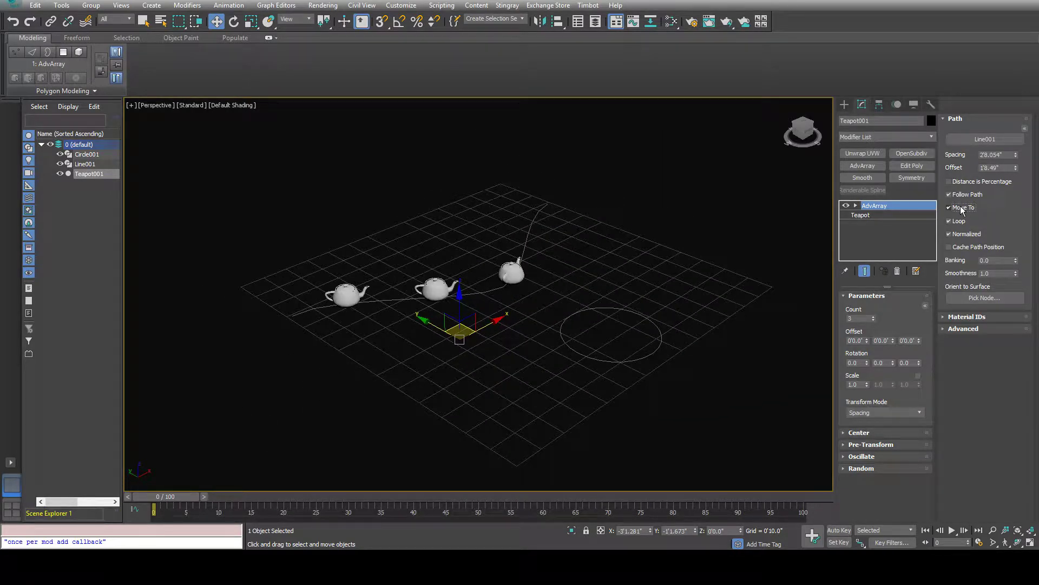
click(963, 210)
drag(1016, 156, 912, 105)
click(949, 207)
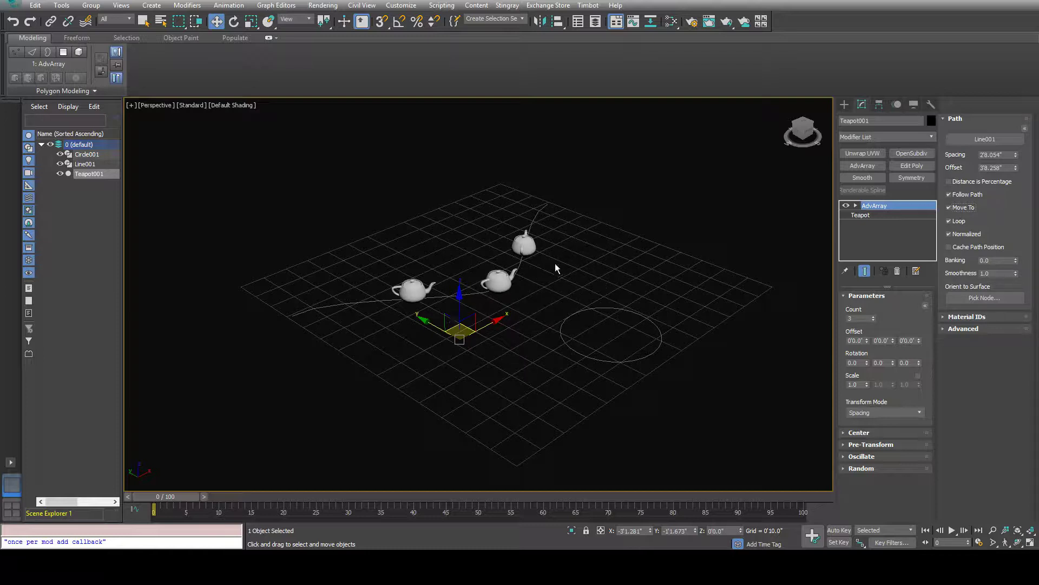
alt+middle_drag(555, 263, 528, 302)
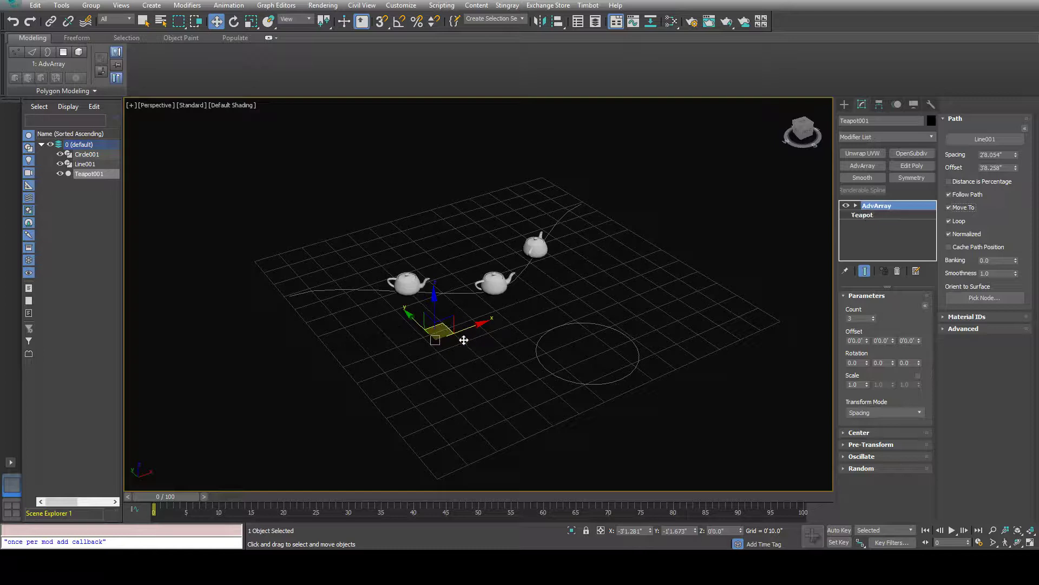
Shift-clone the teapot as a copy, Teapot002, and delete its AdvArray modifier
shift+drag(446, 324, 503, 354)
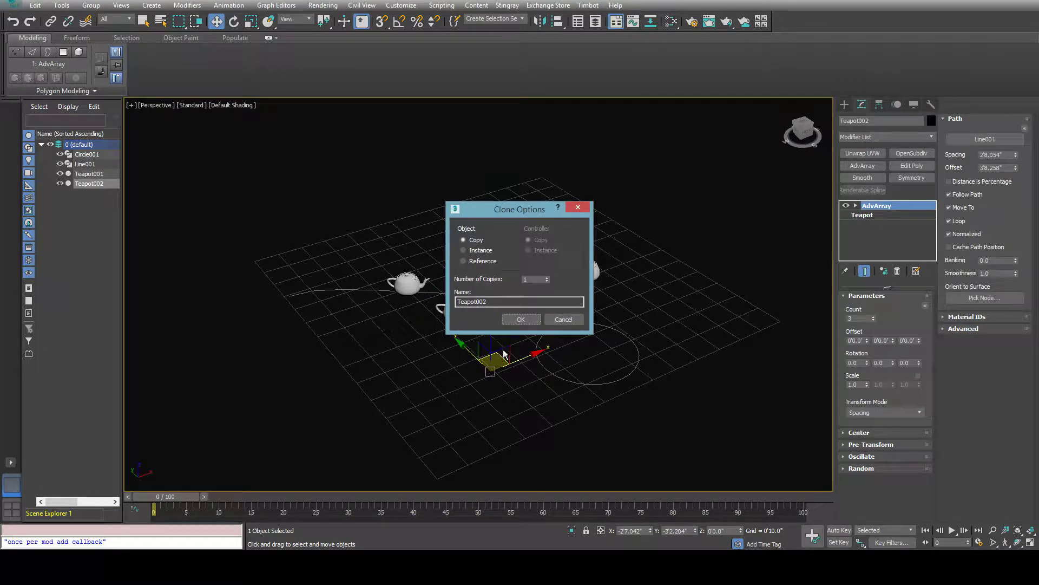
click(520, 319)
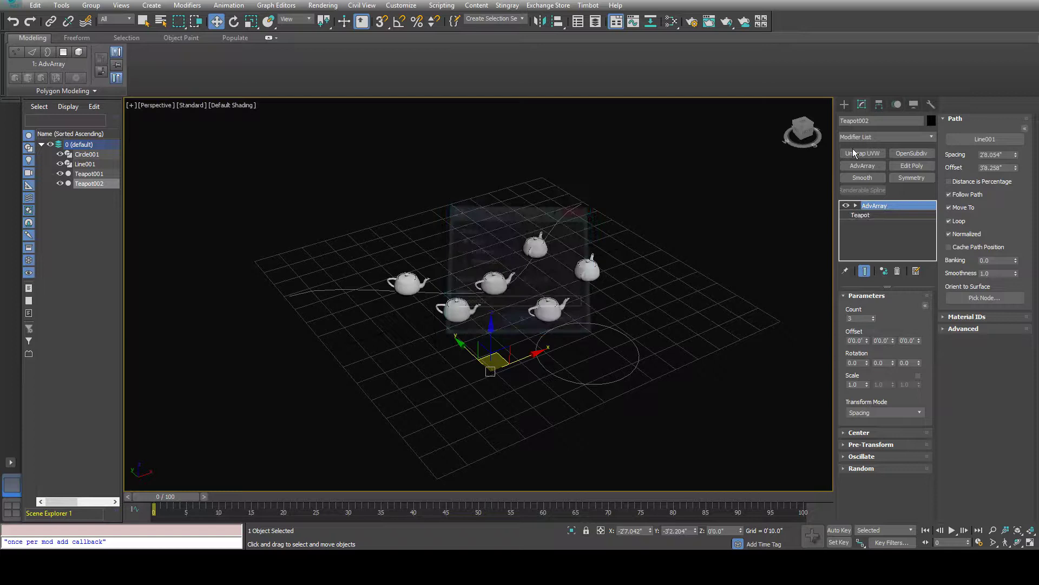
right_click(879, 211)
click(903, 226)
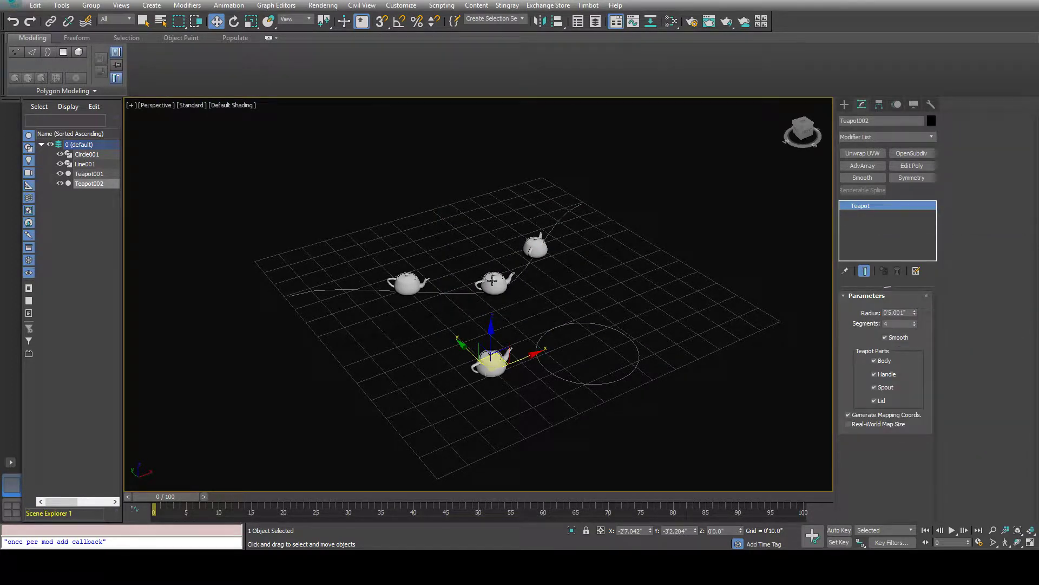
Copy Teapot001's AdvArray and paste it instanced onto Teapot002's stack
right_click(882, 211)
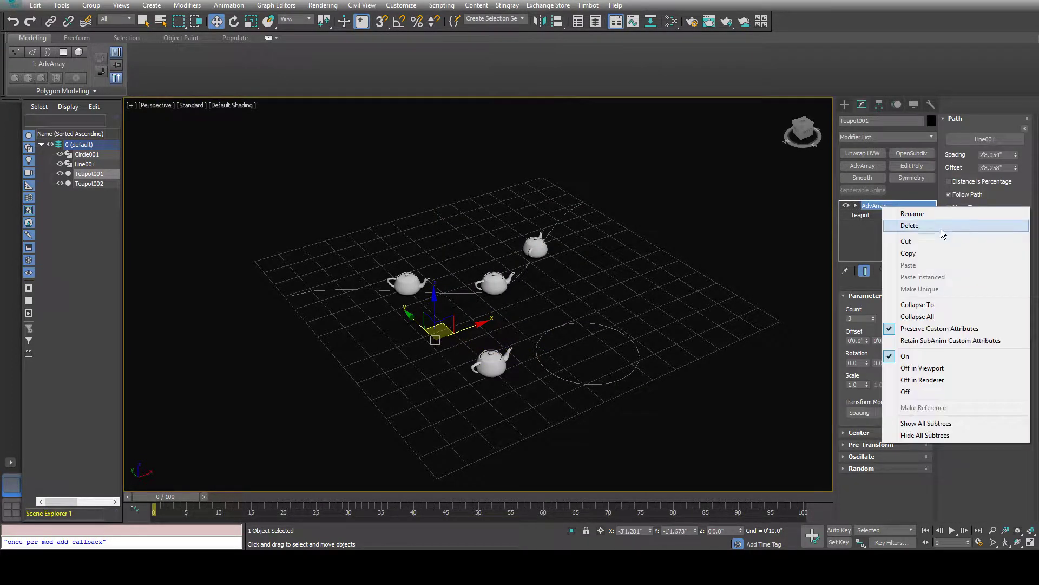
click(915, 253)
click(499, 361)
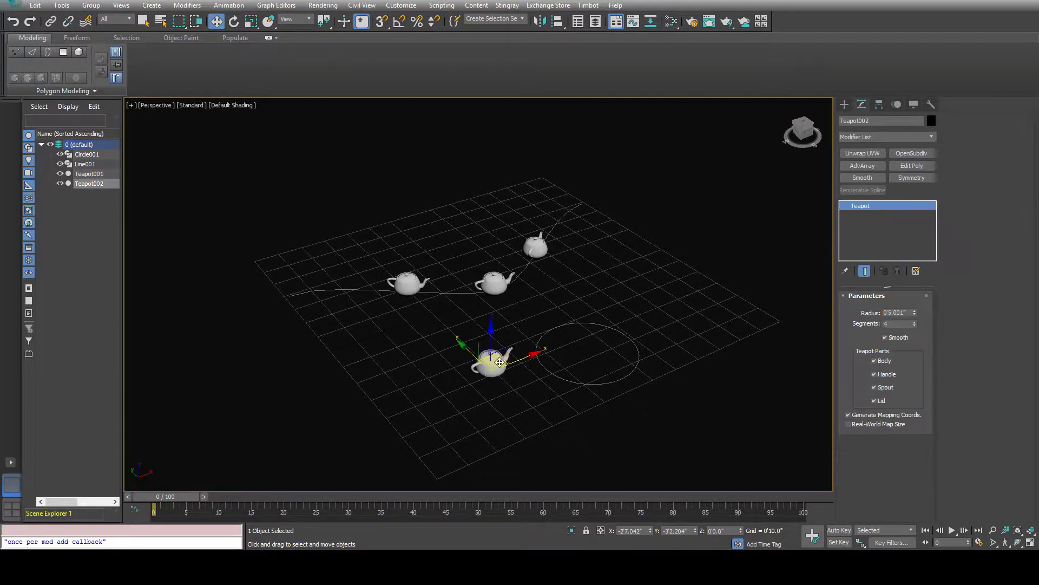
right_click(867, 213)
click(934, 223)
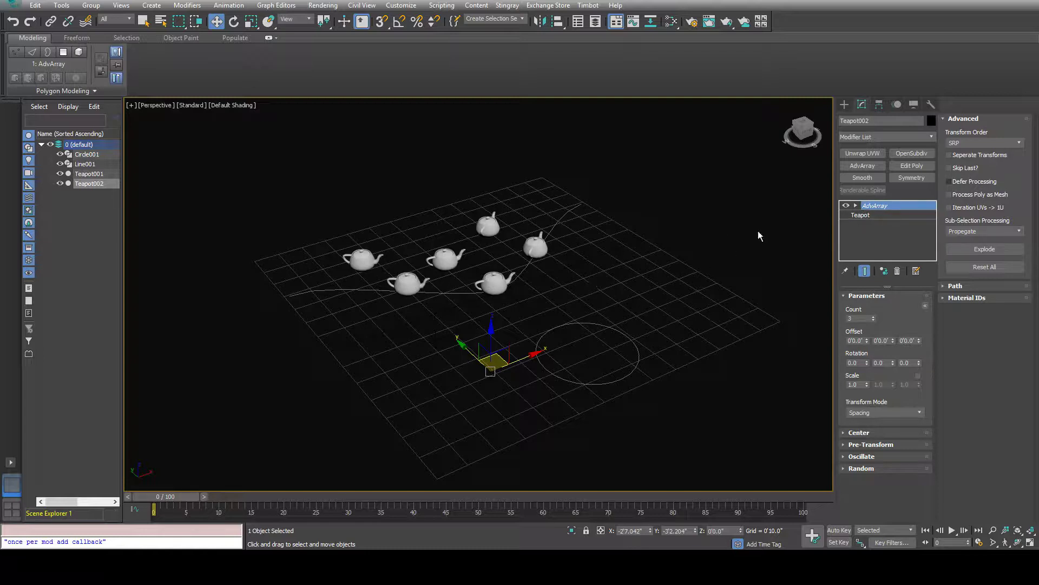
Re-toggle Move To in the Path rollout and raise Offset to 5'0.191"
click(965, 119)
click(864, 490)
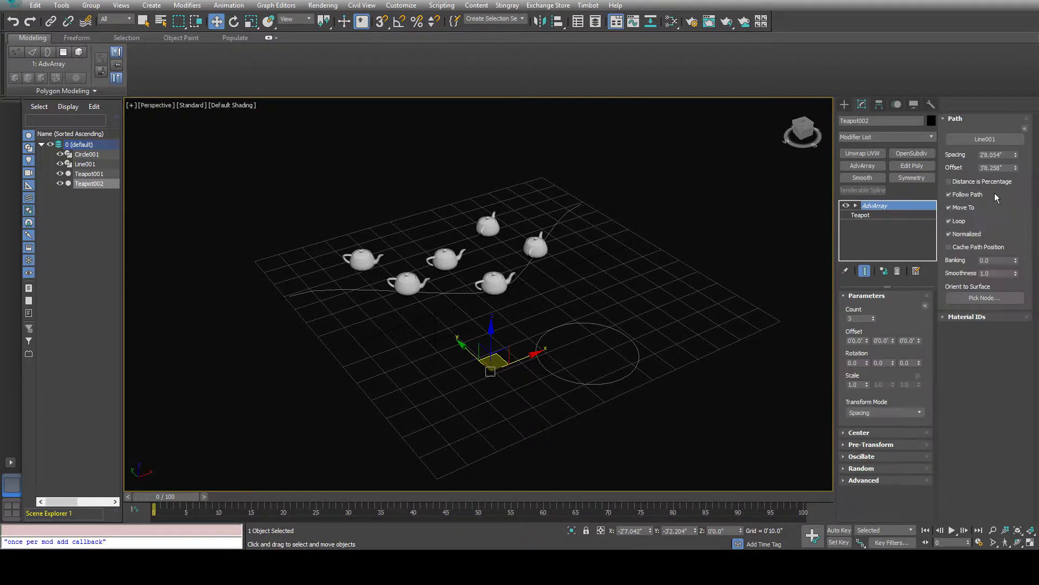
click(966, 209)
click(966, 209)
drag(1018, 164, 1014, 153)
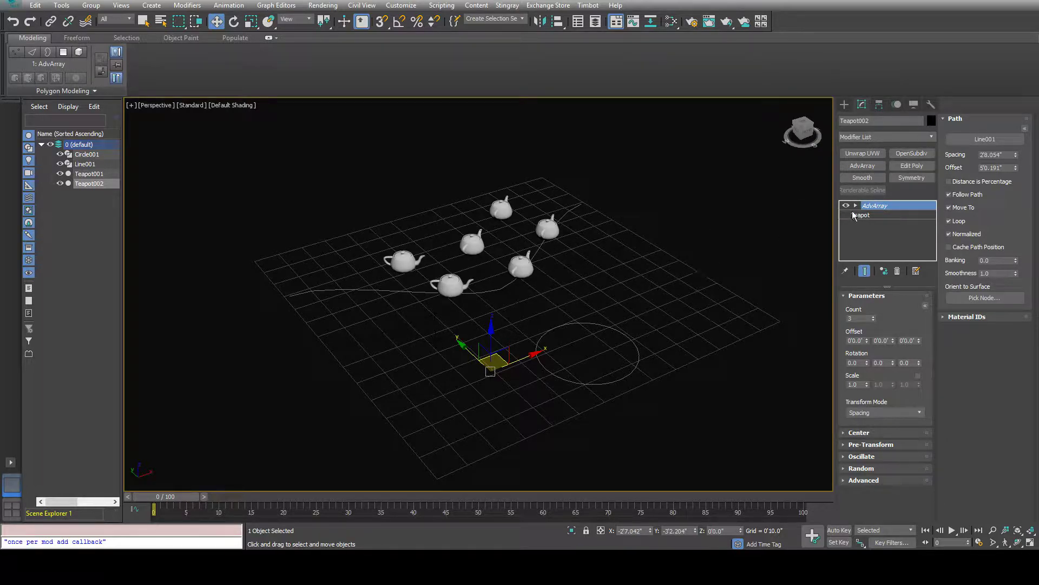
Close the Modifier List without adding anything and select Teapot001
click(887, 137)
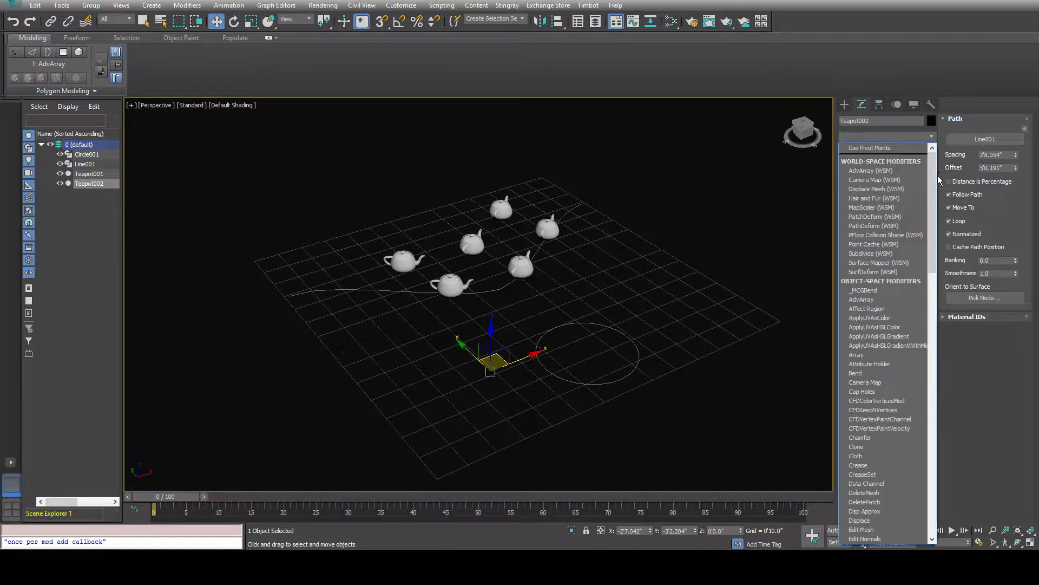
key(Escape)
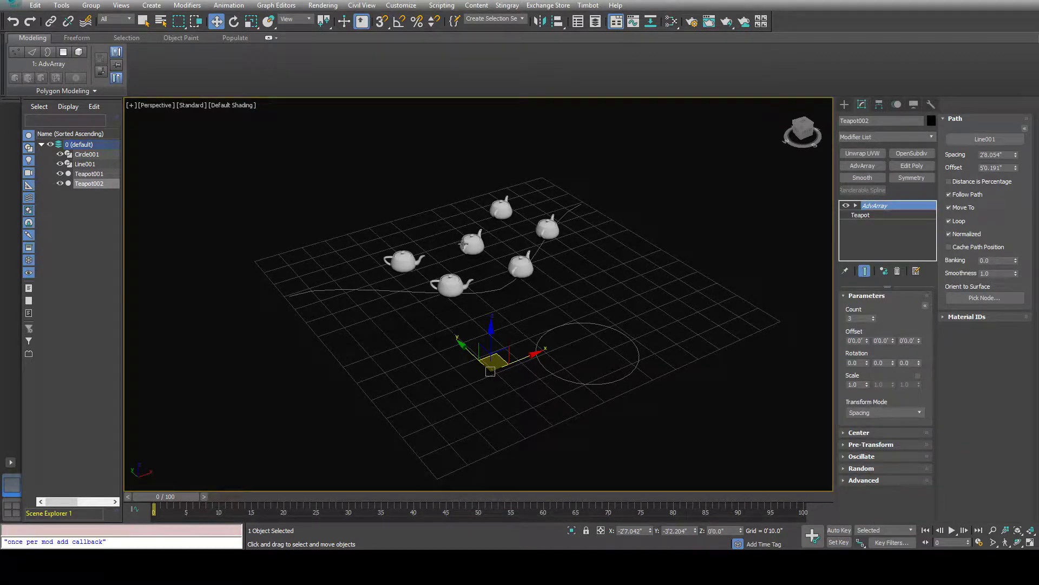
click(472, 241)
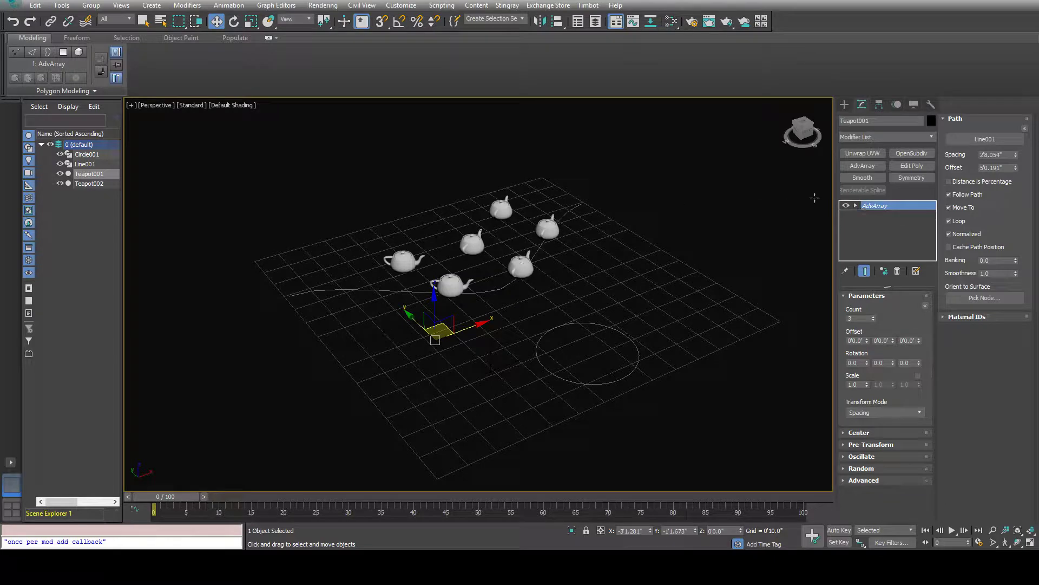
Delete the AdvArray modifier from Teapot001
right_click(876, 207)
click(899, 227)
alt+middle_drag(563, 303, 438, 357)
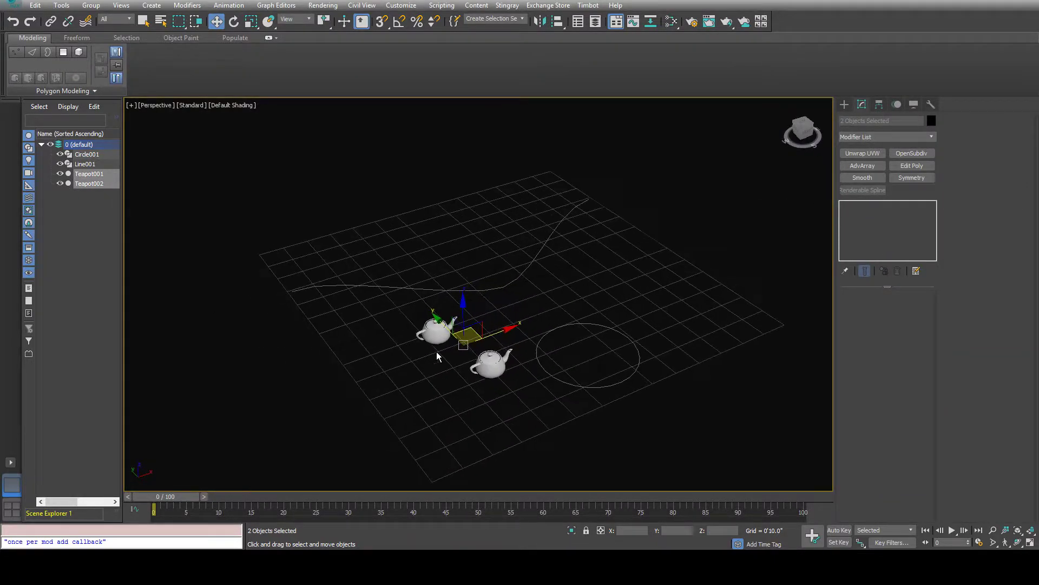
Apply AdvArray (WSM) to both teapots, then select Teapot002
click(888, 137)
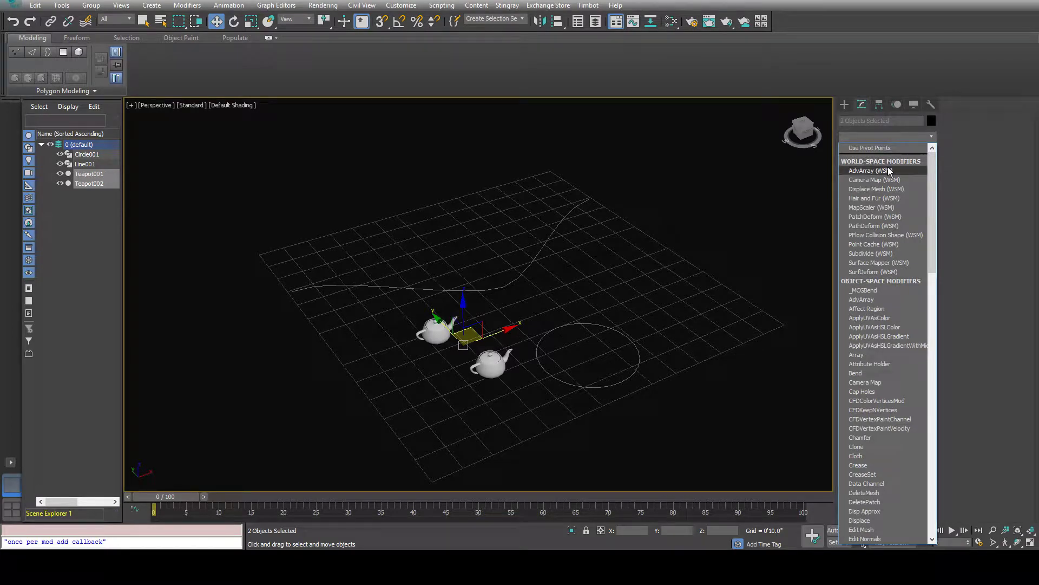
click(888, 170)
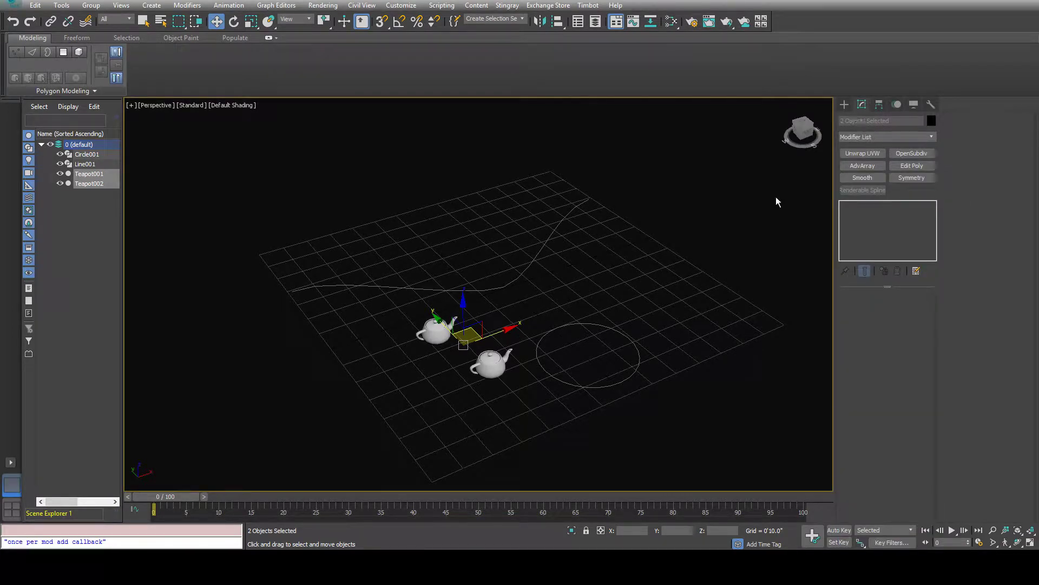
click(458, 423)
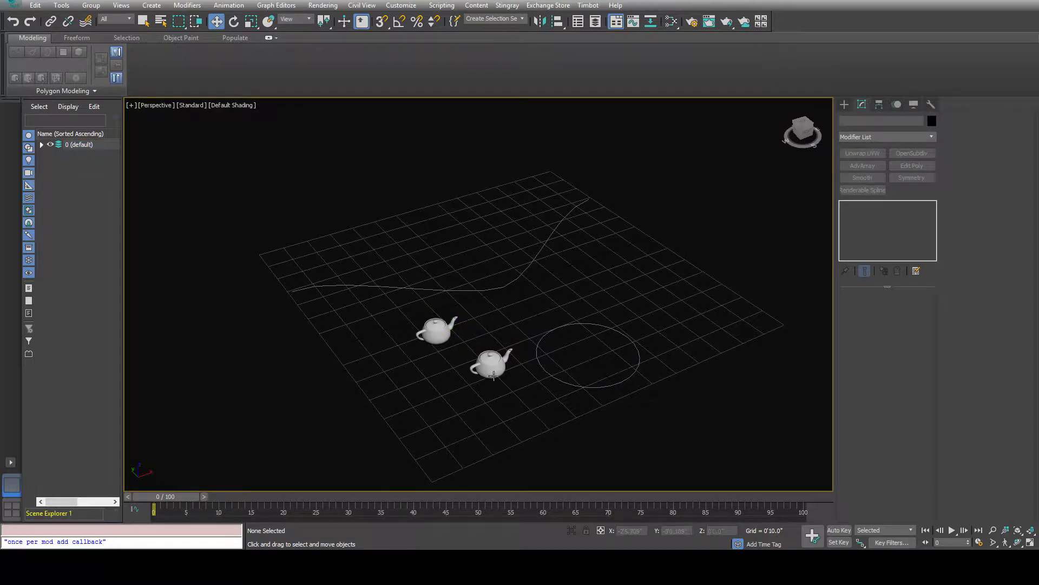
click(492, 366)
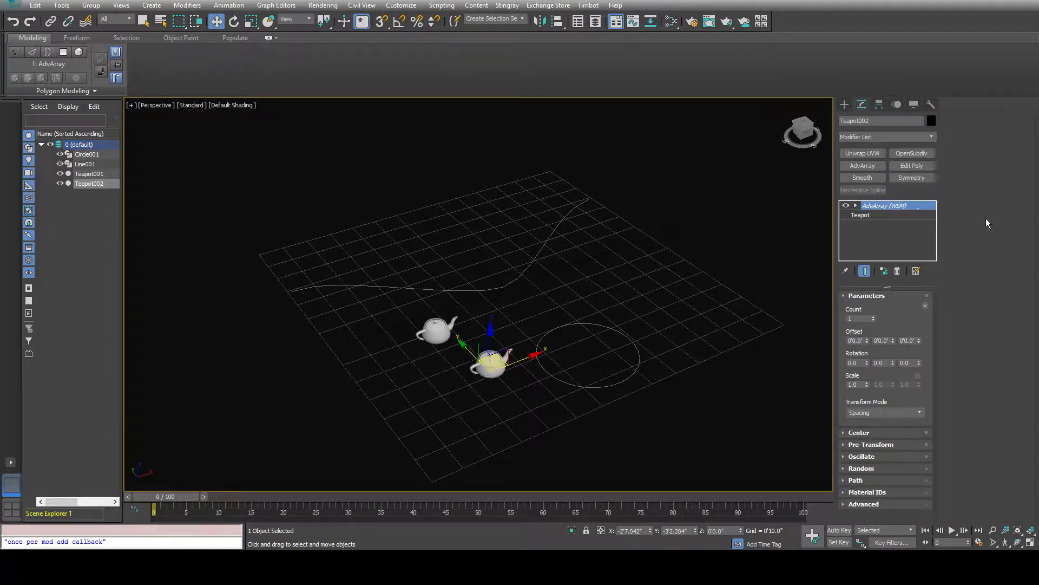
Make Line001 the world-space array's path with Move To turned off
click(863, 480)
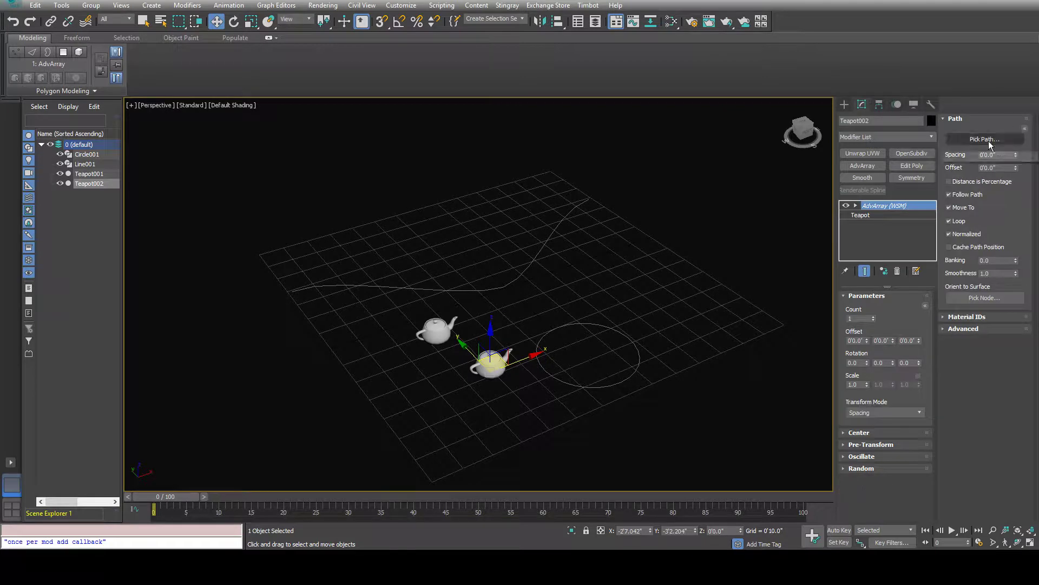
click(967, 209)
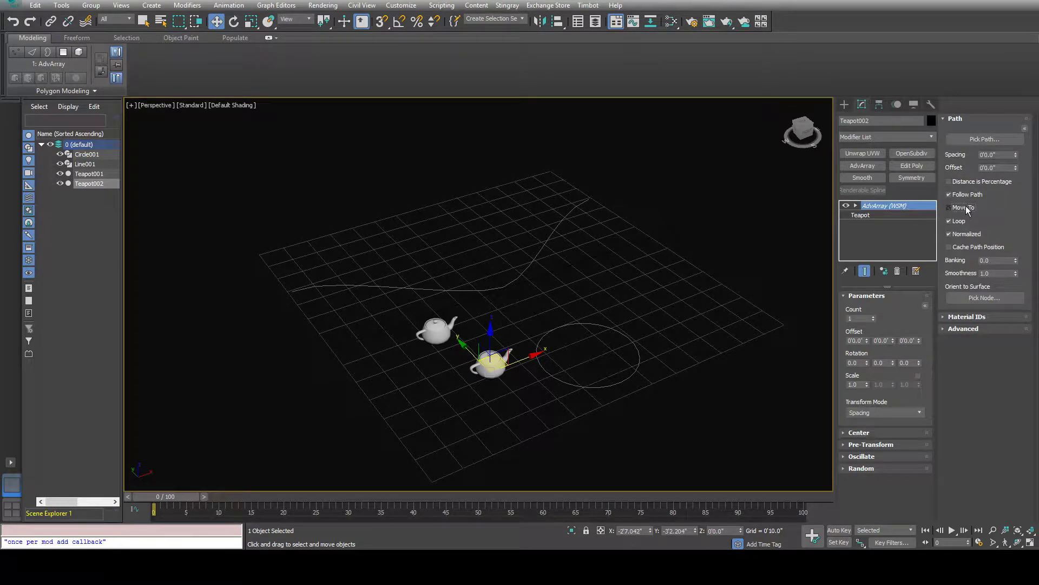
click(985, 139)
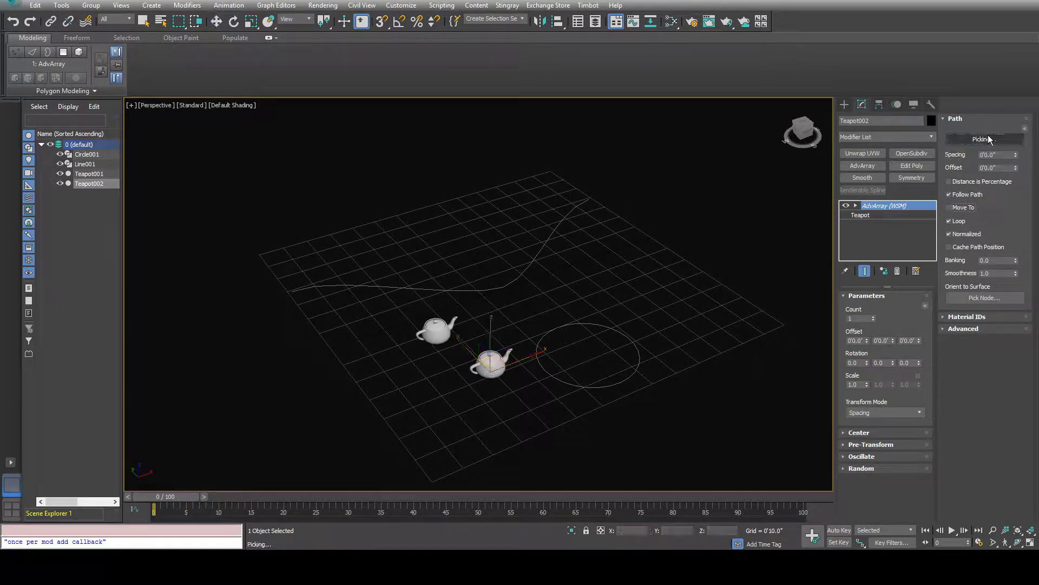
click(514, 280)
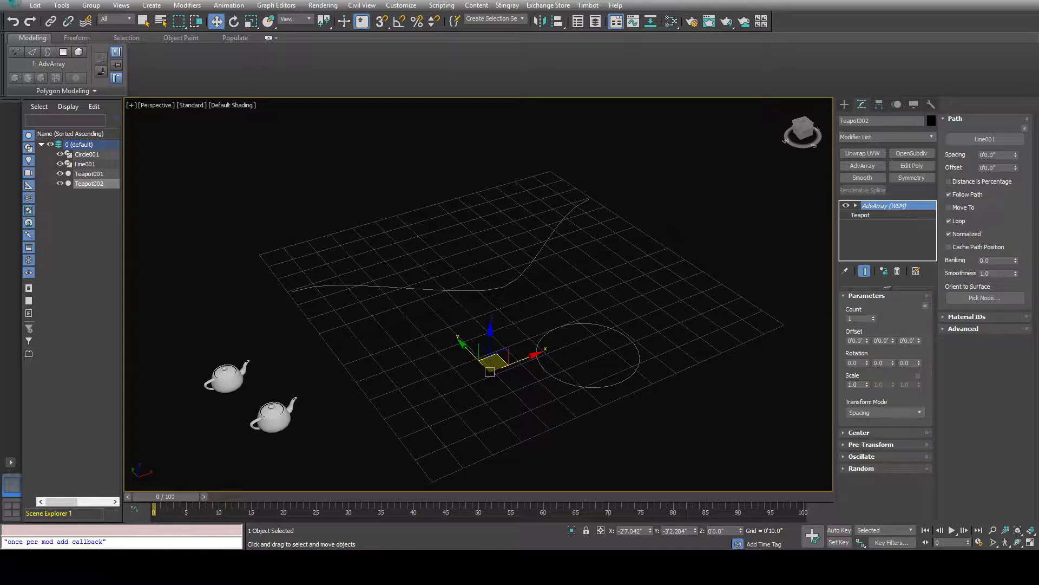
Turn Move To on and set the path Offset to 6'7.707", then select Teapot001
drag(1016, 172, 778, 243)
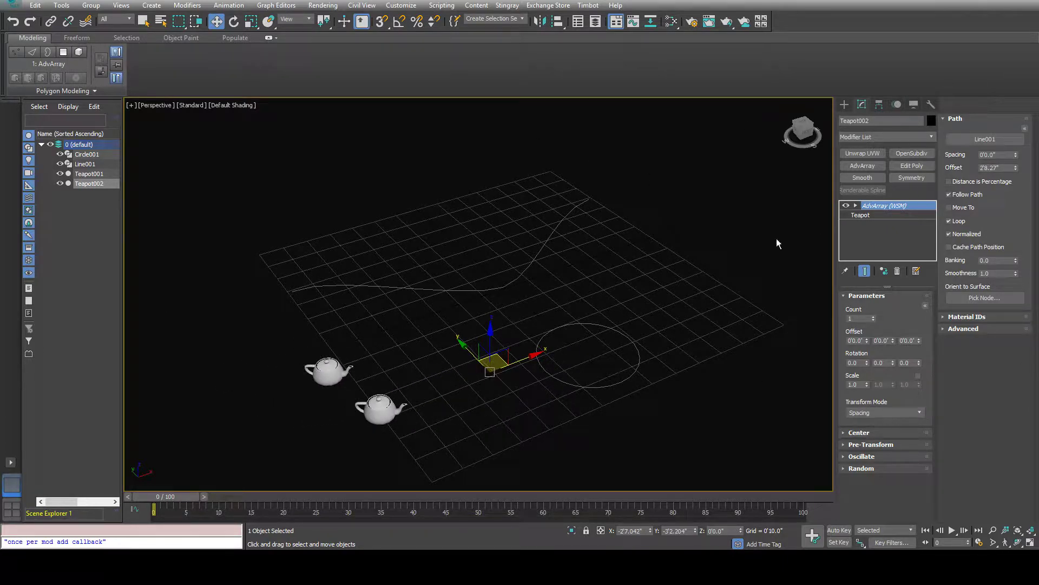
click(963, 207)
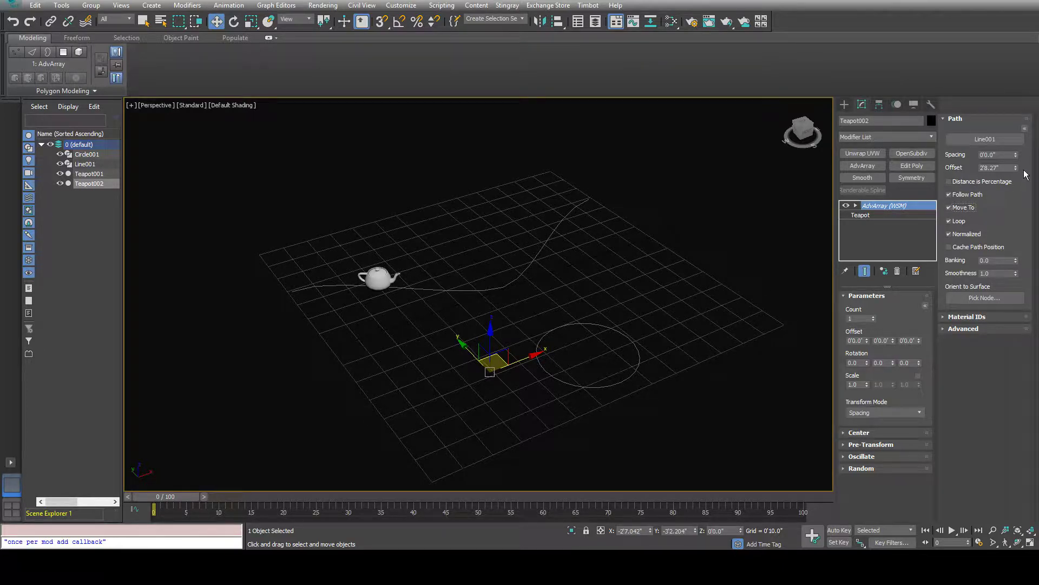
drag(1016, 168, 1035, 96)
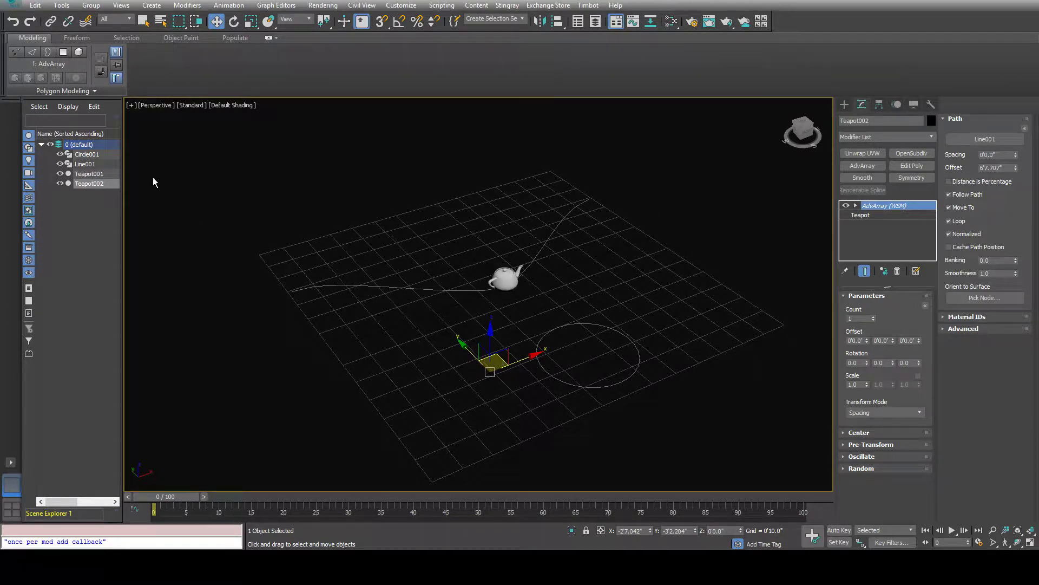
click(95, 174)
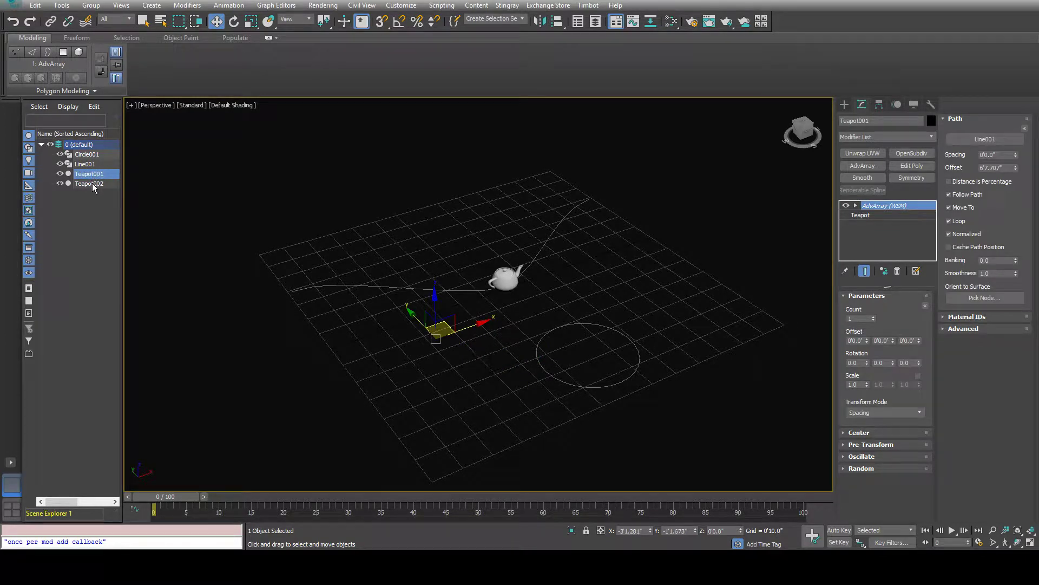
Move Teapot002 to a new spot, then move Teapot001 toward the grid's lower left
click(93, 184)
ctrl+click(89, 177)
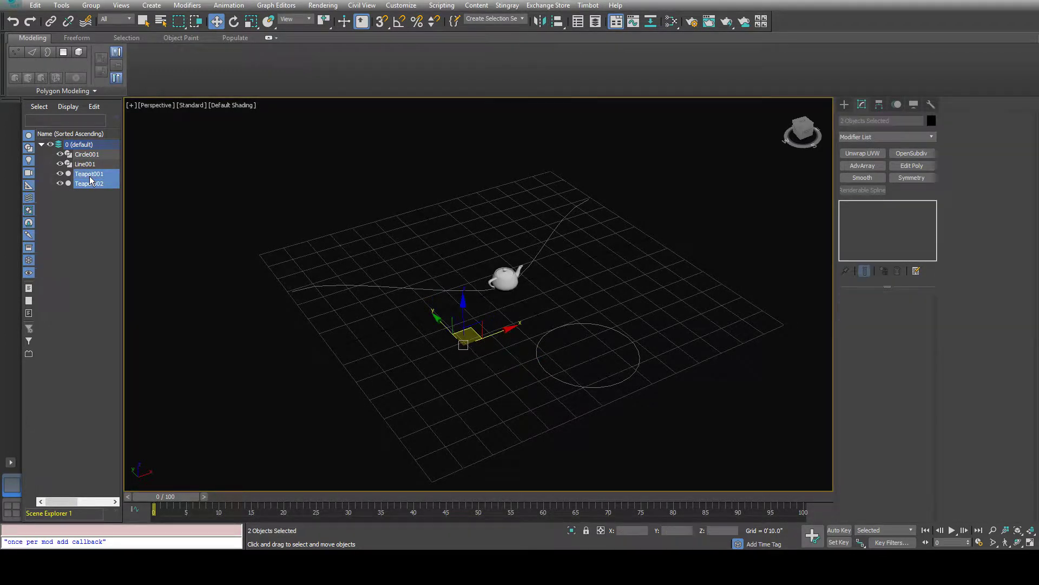
click(95, 198)
click(92, 184)
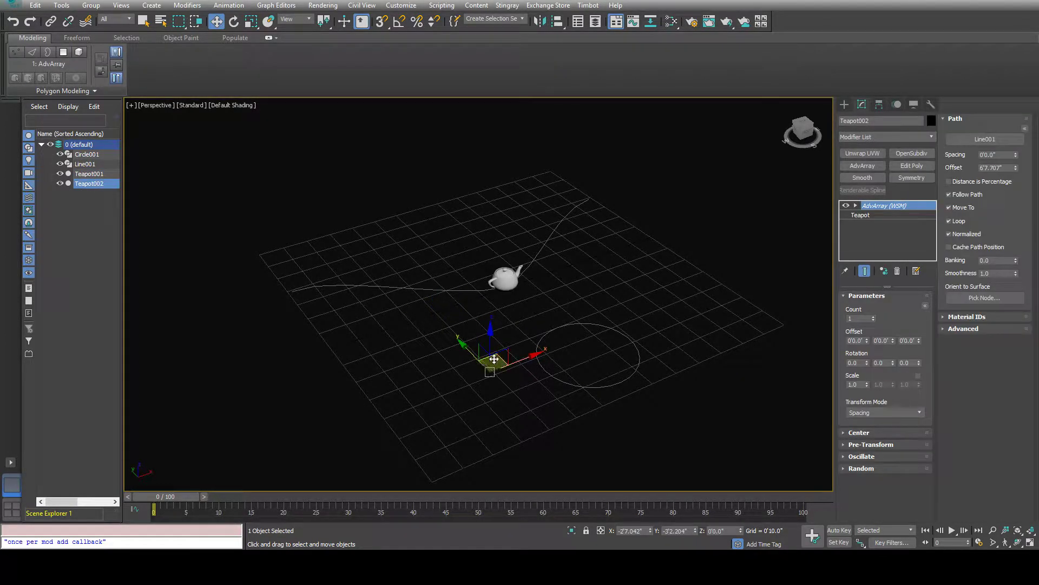
drag(494, 359, 579, 380)
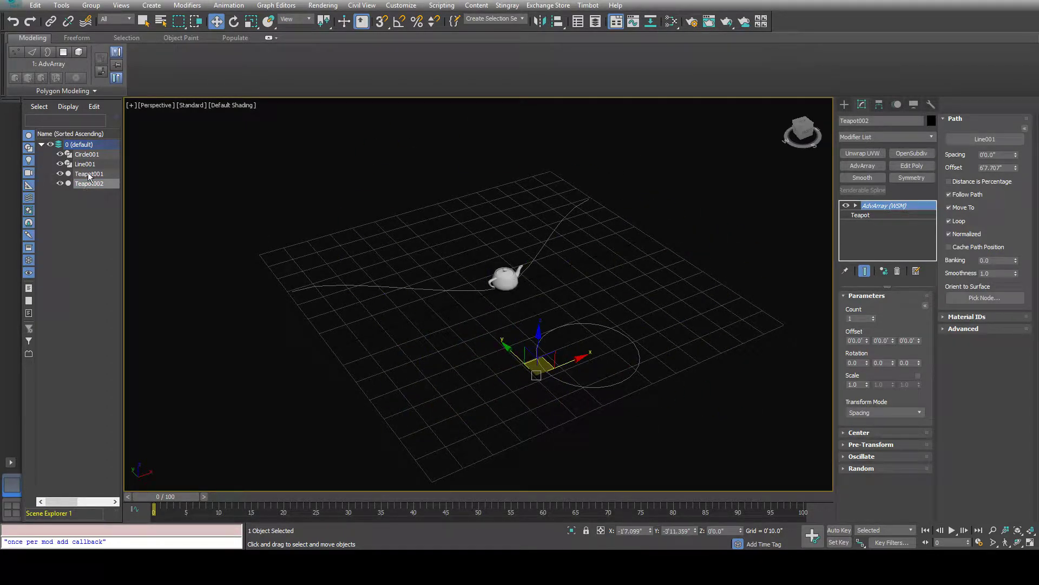
click(89, 174)
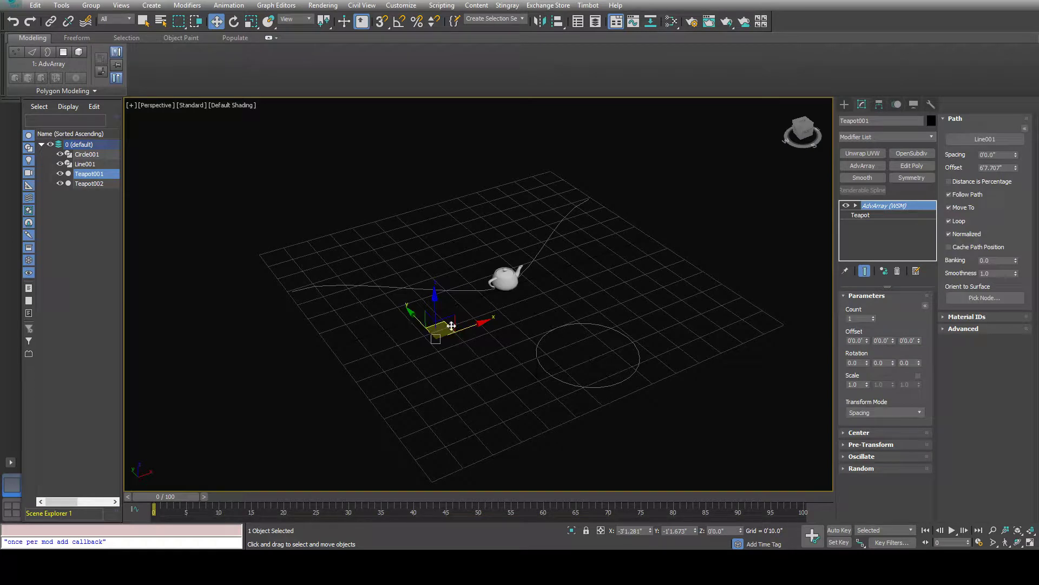
drag(452, 325, 339, 358)
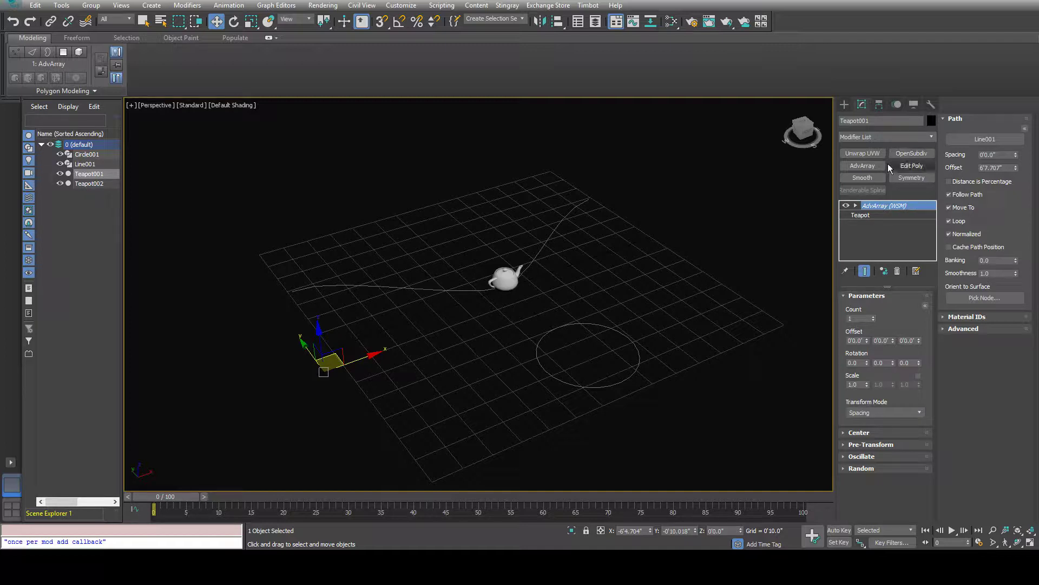
Add an Edit Poly modifier to Teapot001 and delete it again
click(931, 170)
right_click(878, 215)
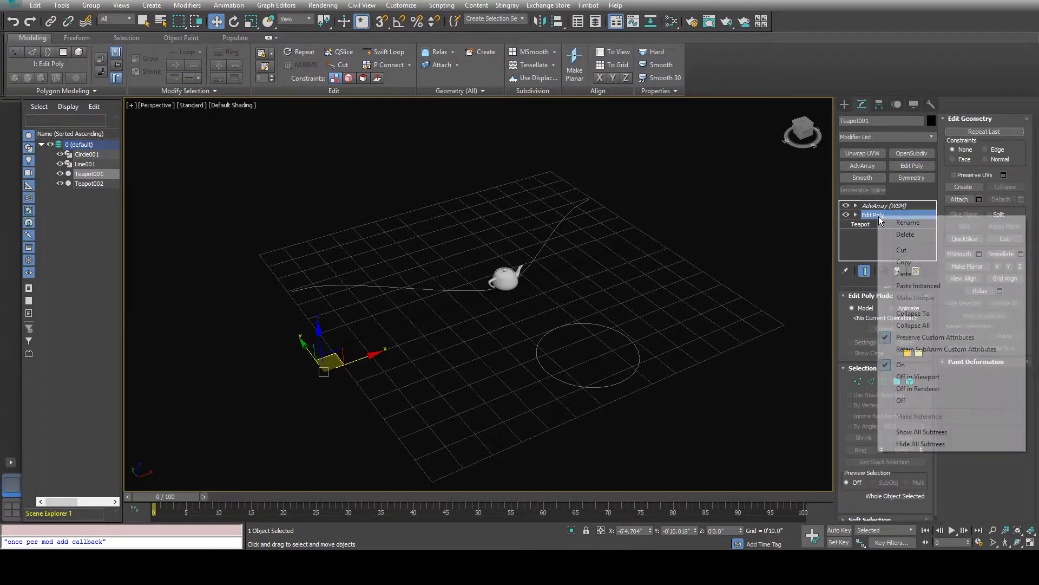
click(905, 235)
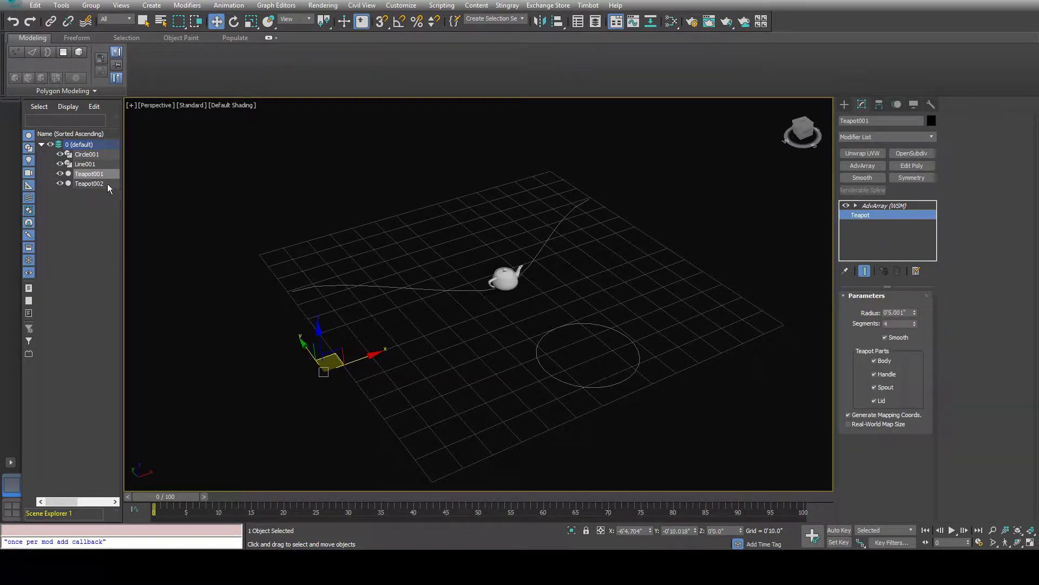
Remove the world-space AdvArray from Teapot001 and delete Teapot002
right_click(905, 206)
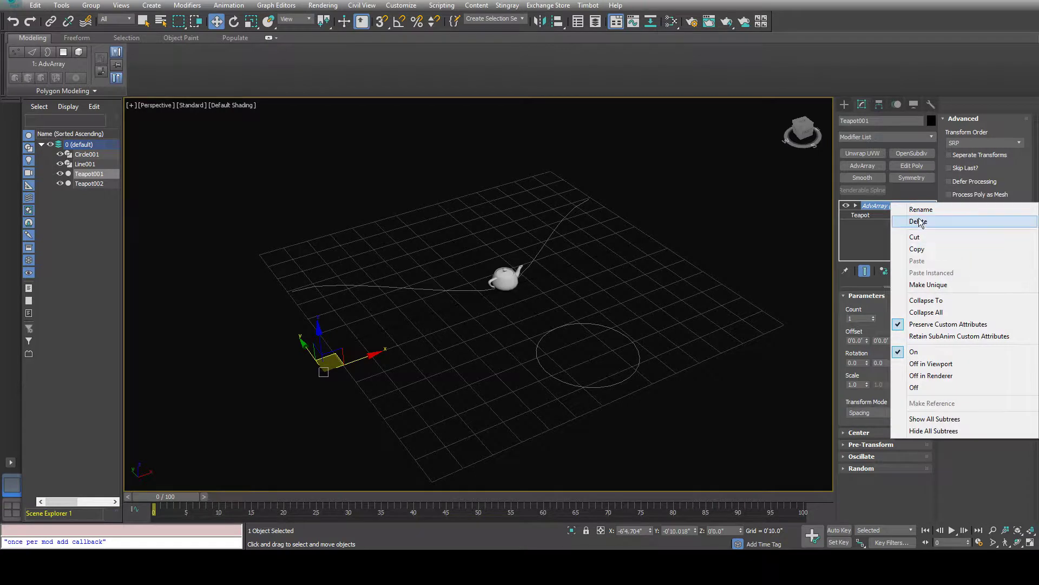
click(909, 220)
click(89, 183)
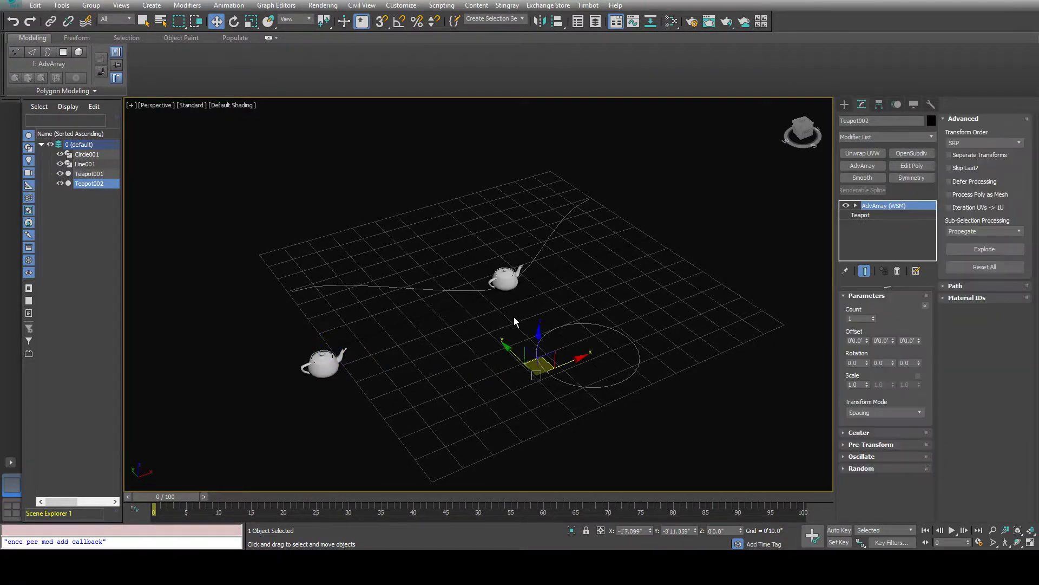
key(Delete)
Move Teapot001 to the right and paste an instanced AdvArray onto it
click(327, 368)
drag(327, 367, 384, 365)
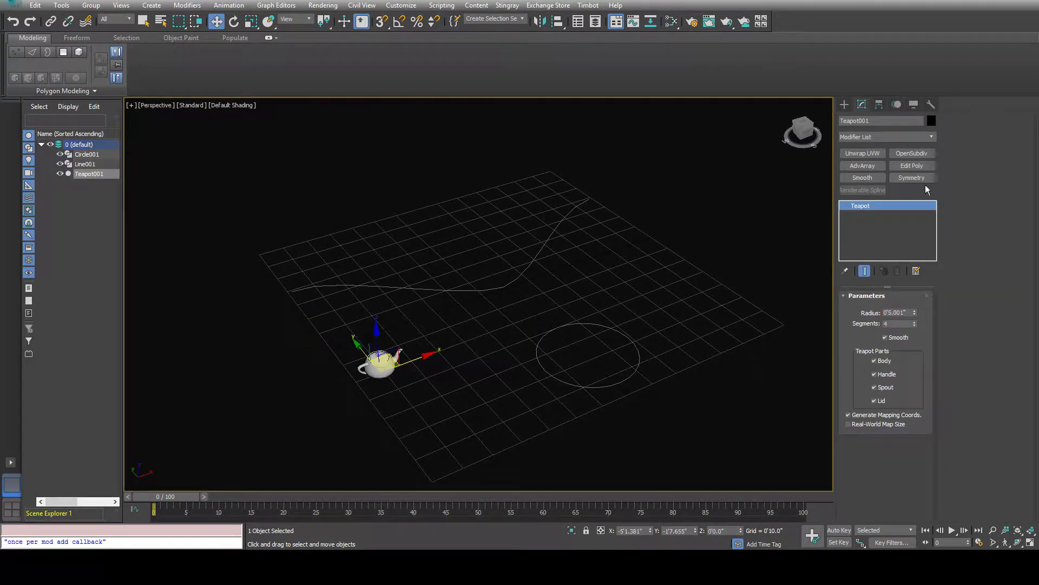
right_click(888, 210)
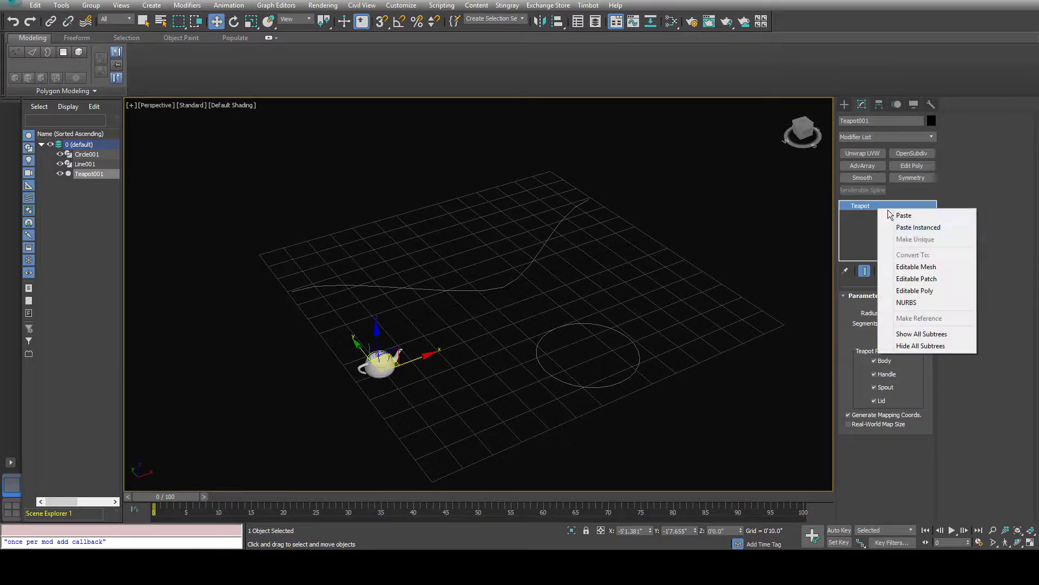
click(912, 228)
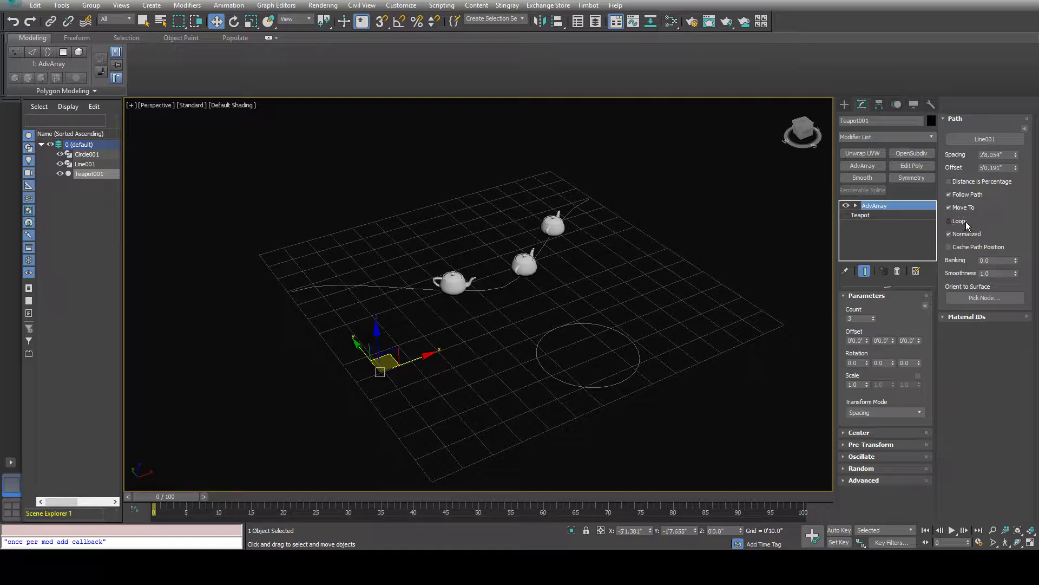
Turn Loop off and try Circle001 as the array path, sliding the Offset around it
click(967, 225)
mouse_move(1017, 168)
mouse_down()
mouse_move(1018, 148)
mouse_move(1023, 205)
mouse_move(1023, 157)
mouse_move(1016, 169)
mouse_up()
click(985, 139)
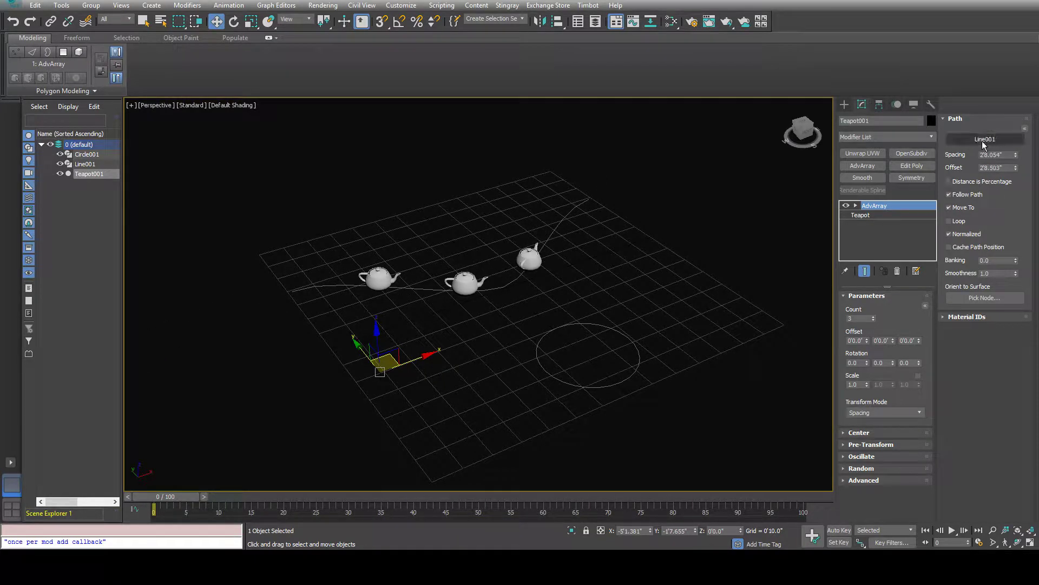
click(633, 342)
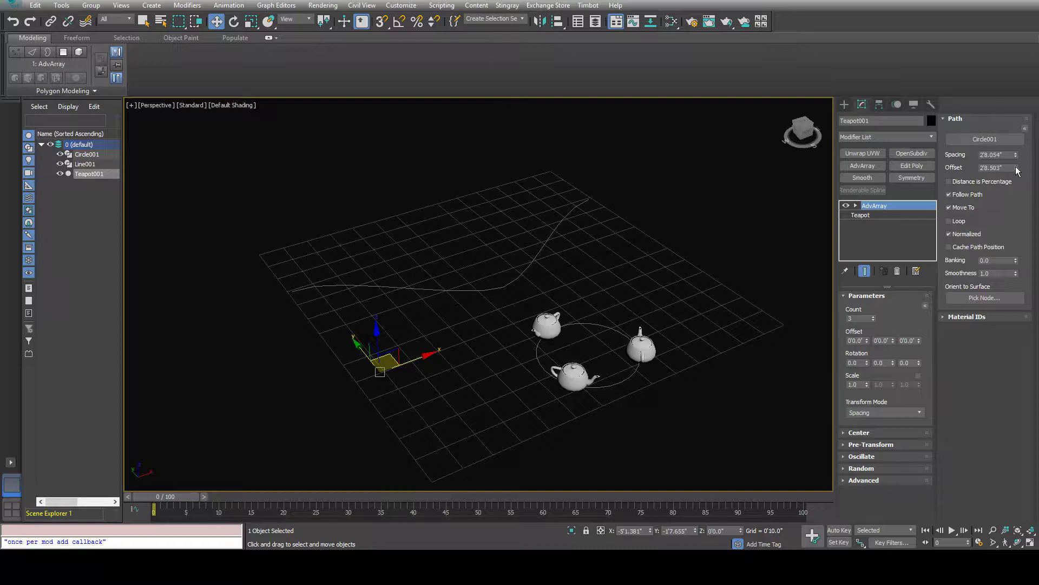
drag(1016, 168, 1024, 54)
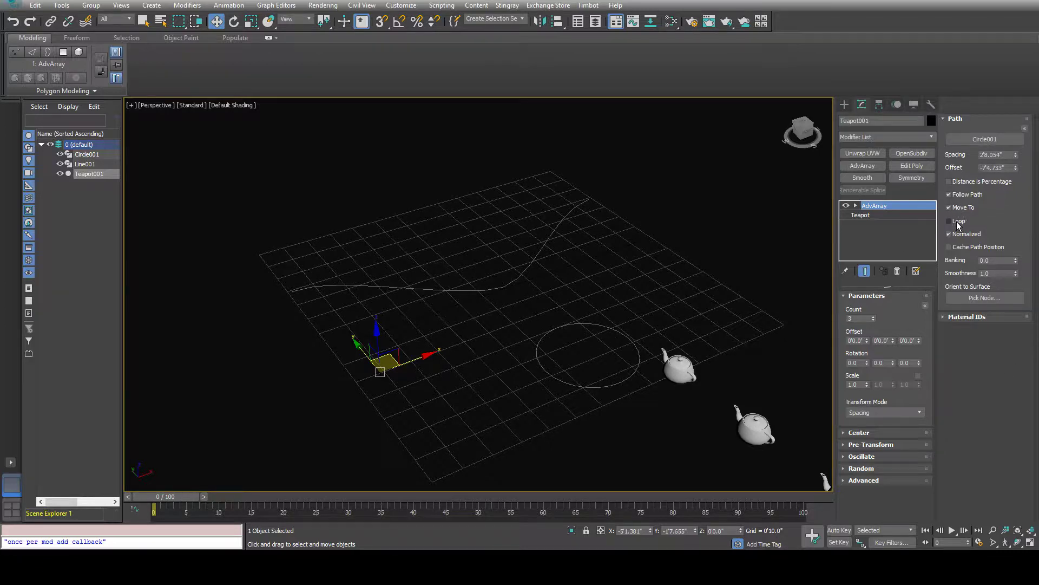
Put the teapots back on Line001 with Loop on, Offset 0 and Normalized off
click(949, 221)
drag(1016, 169, 1021, 276)
right_click(1016, 169)
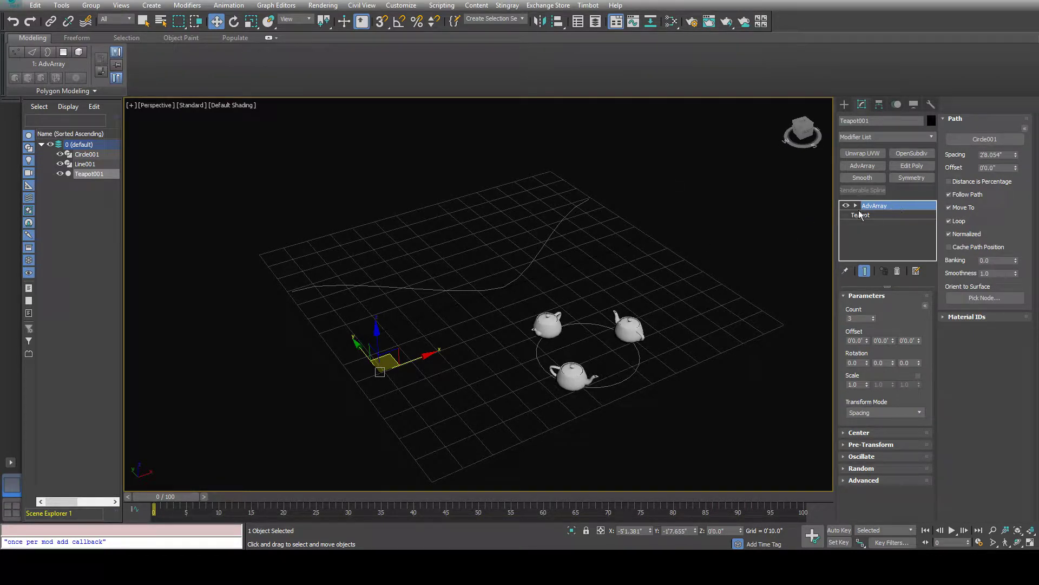
click(985, 139)
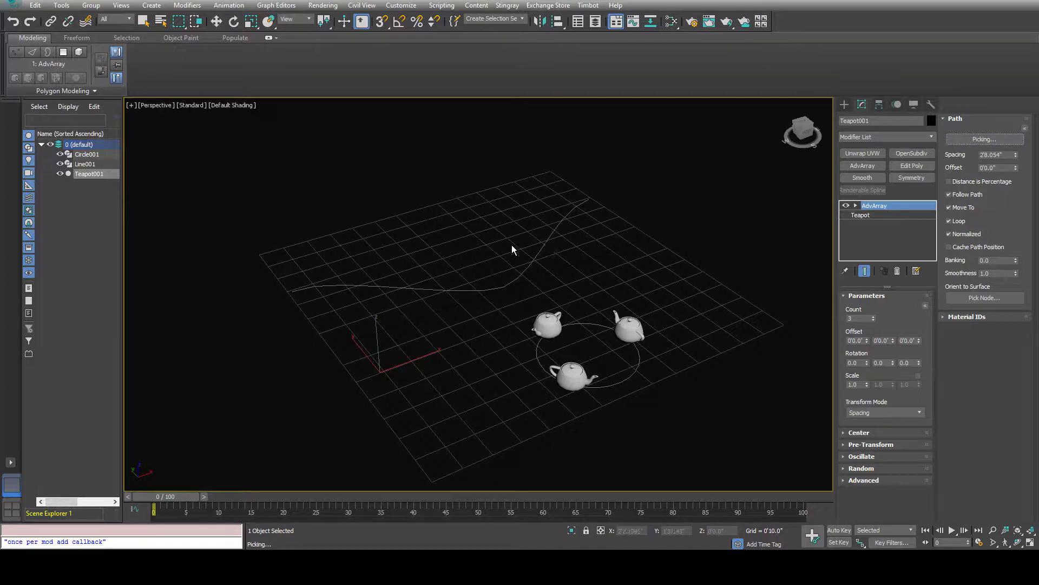
click(532, 259)
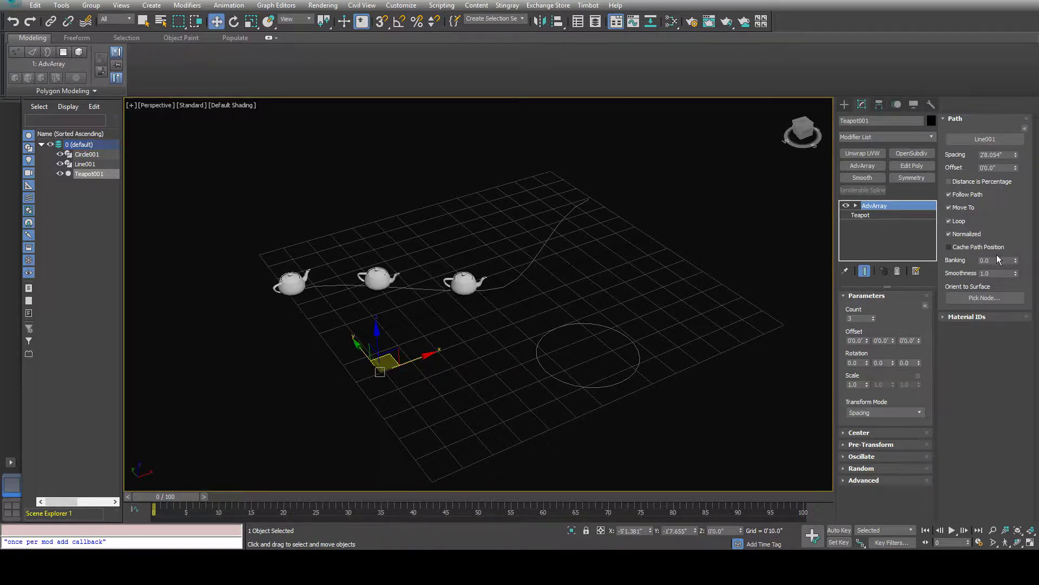
click(971, 234)
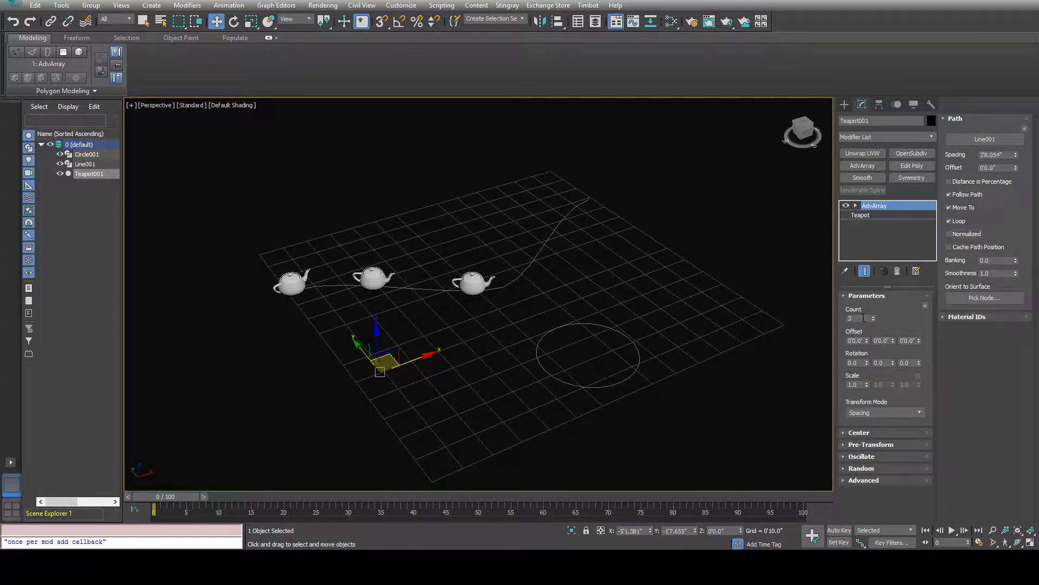
Set Count to 19, Final Transform mode, and percentage spacing of 1.0
drag(874, 317, 874, 287)
click(865, 413)
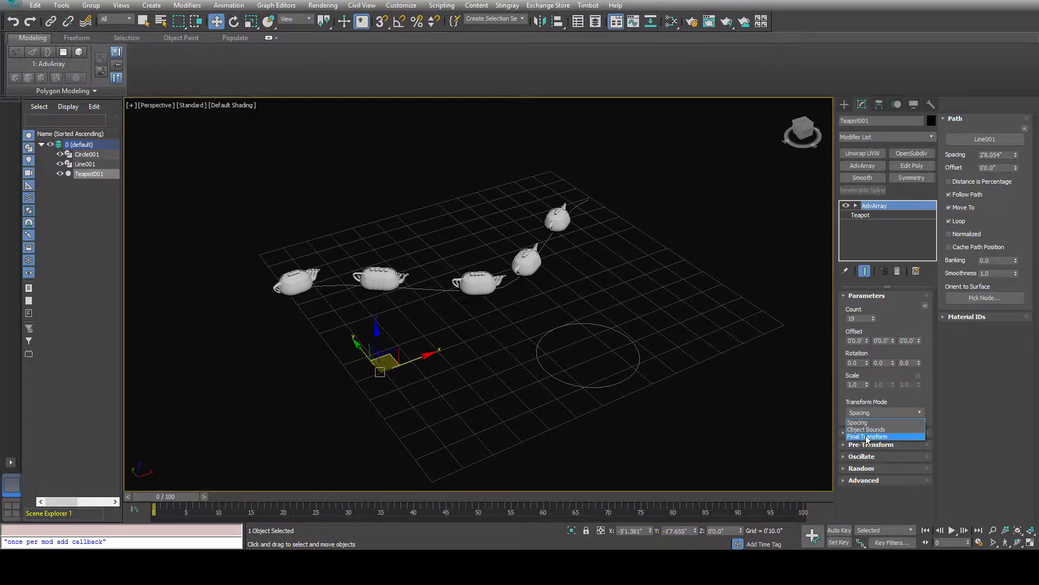
click(869, 436)
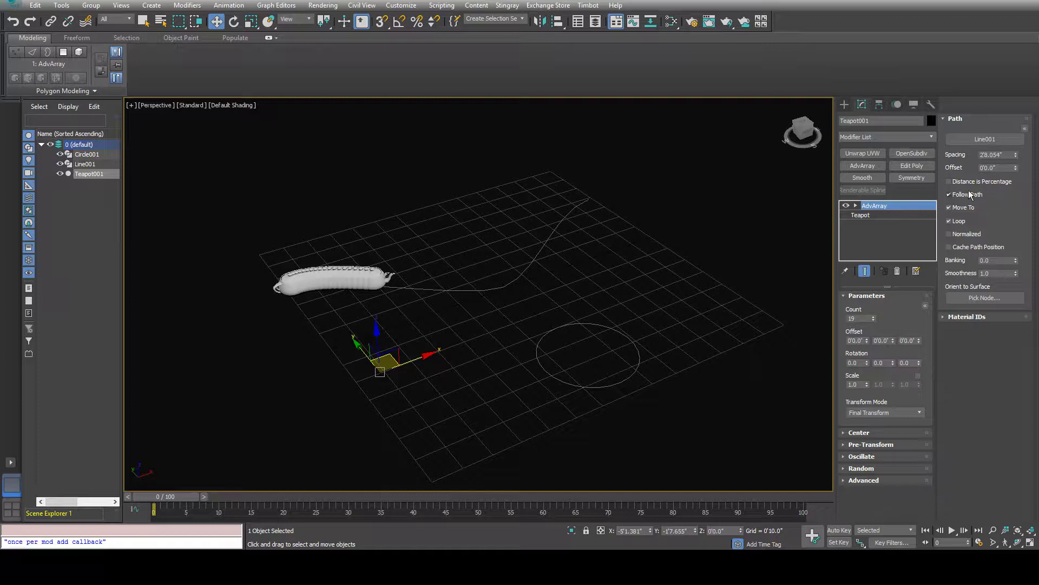
click(981, 182)
double_click(1001, 155)
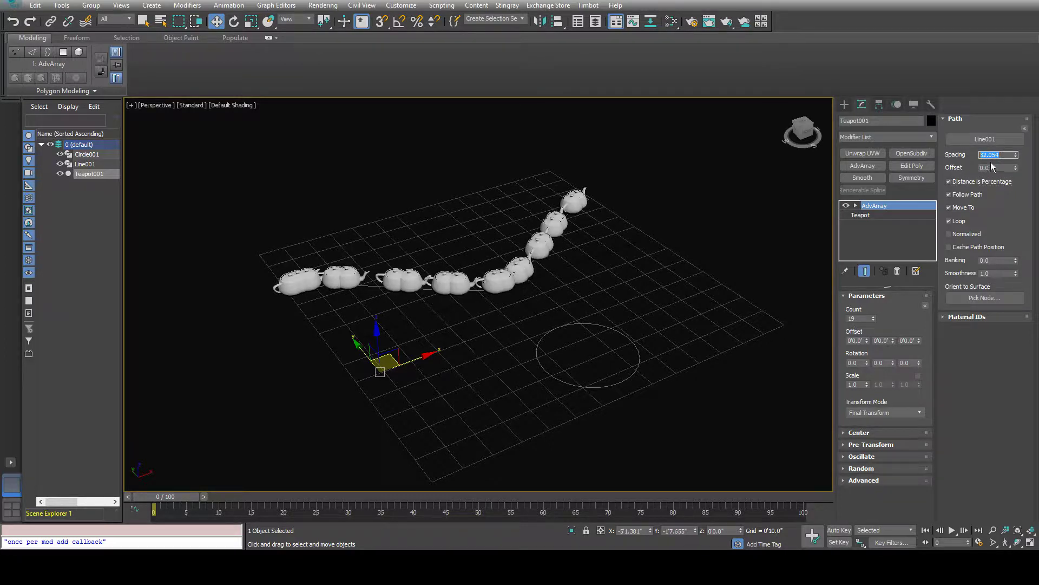
text(1)
key(Return)
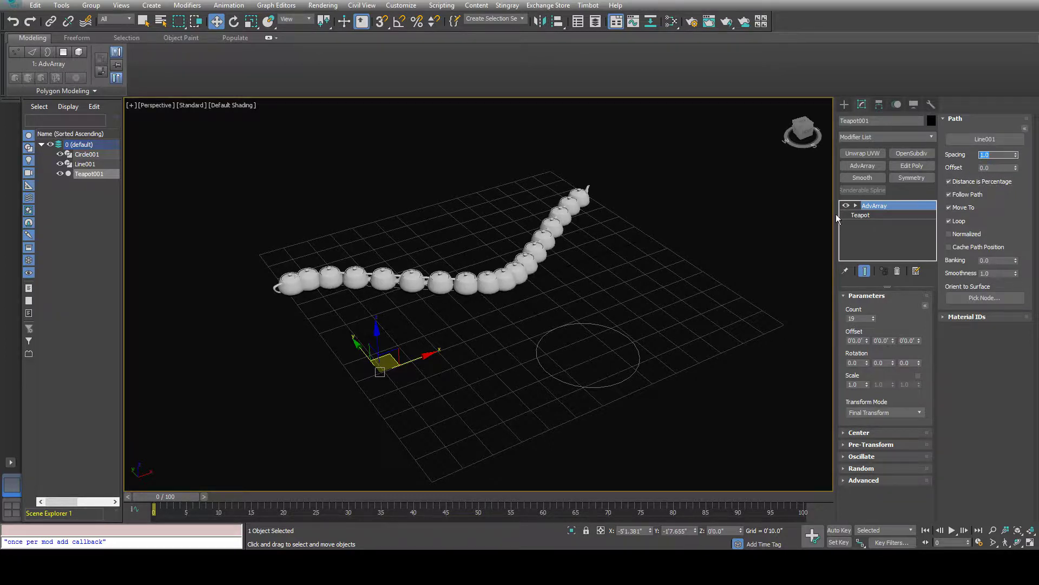
Turn Loop off, raise the Count to 37, and turn Normalized on
click(949, 221)
alt+middle_drag(539, 236, 594, 236)
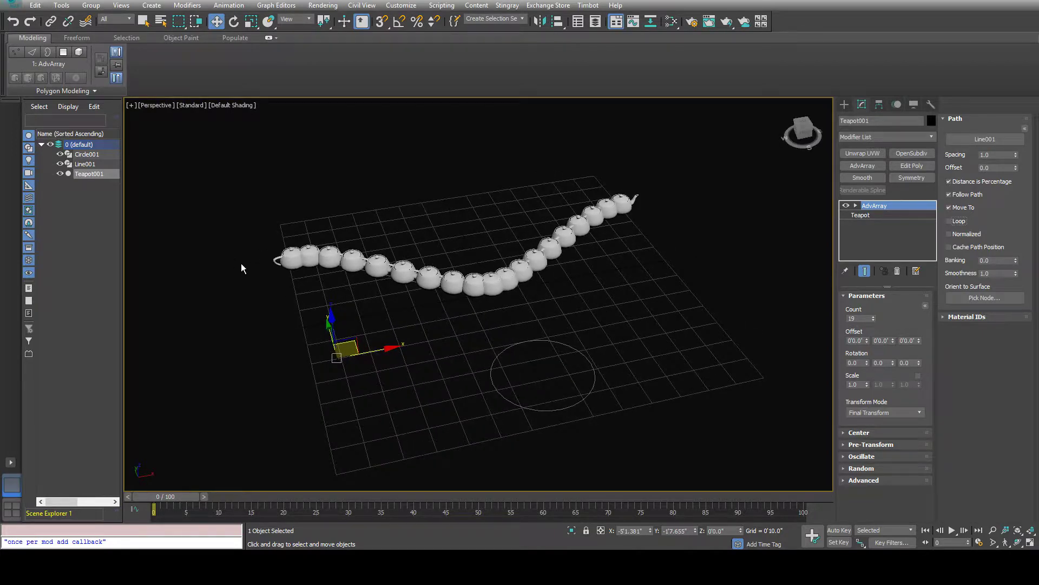
drag(873, 320, 880, 304)
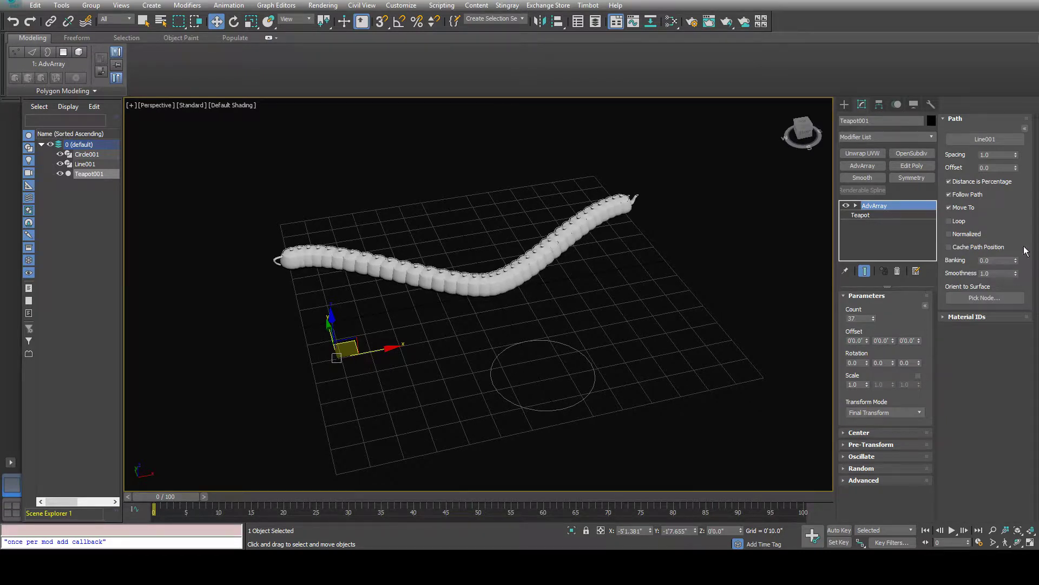
click(969, 233)
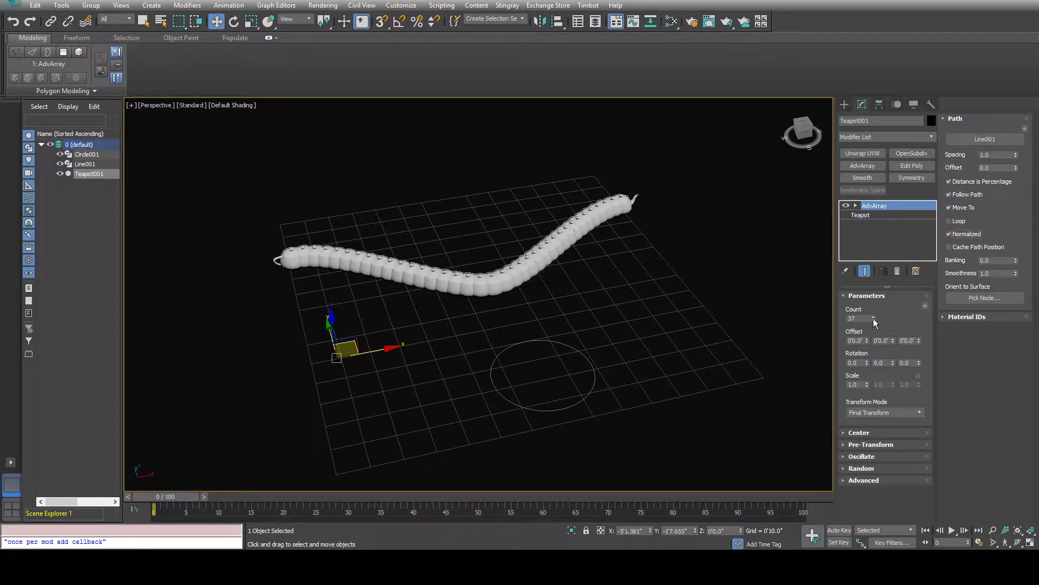
Drag Line001's middle vertex to bend the line and shift the teapot arch
click(882, 215)
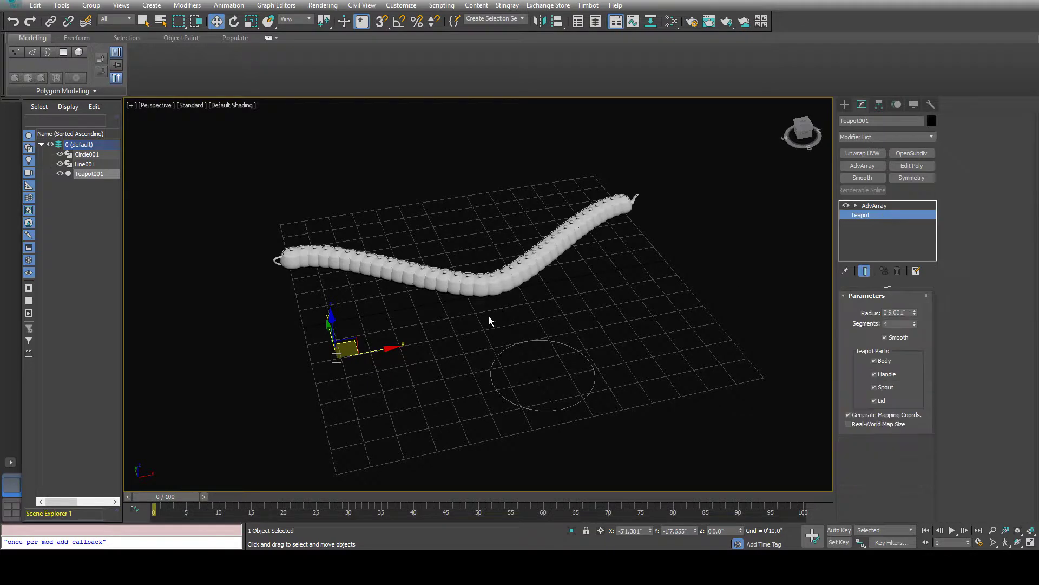
click(889, 207)
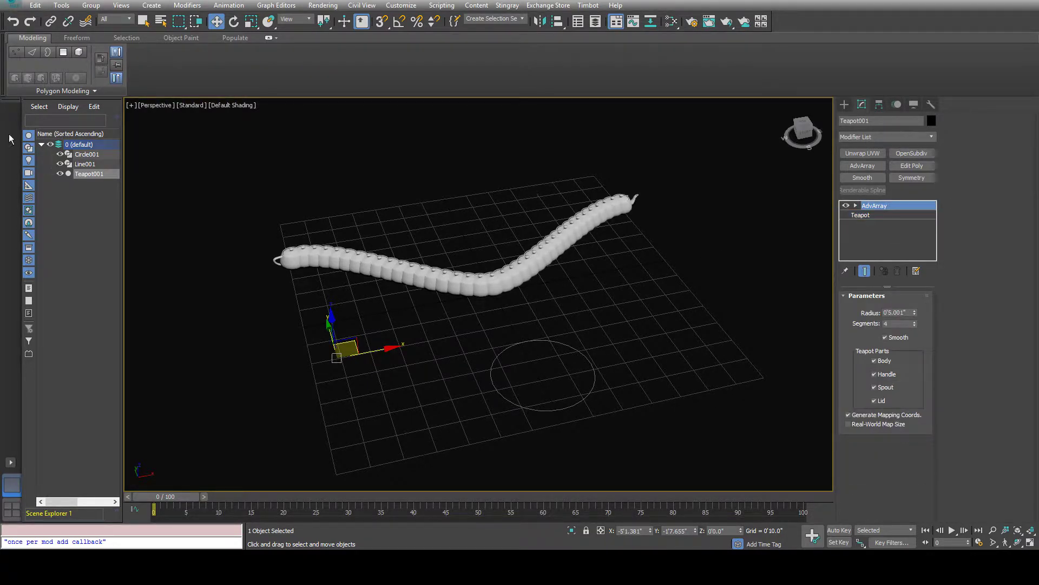
click(92, 164)
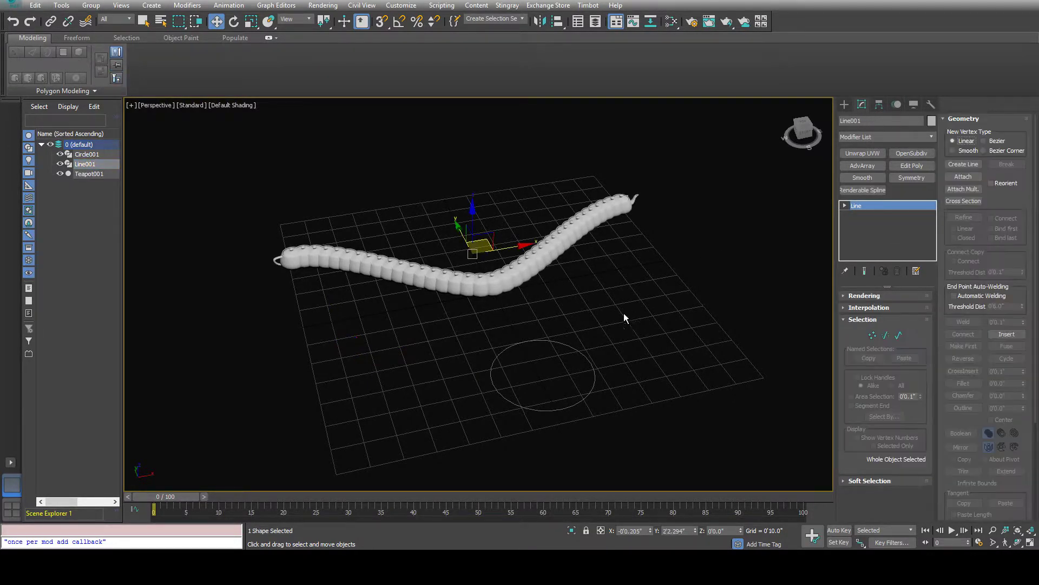
click(872, 335)
alt+middle_drag(438, 282, 474, 284)
click(492, 297)
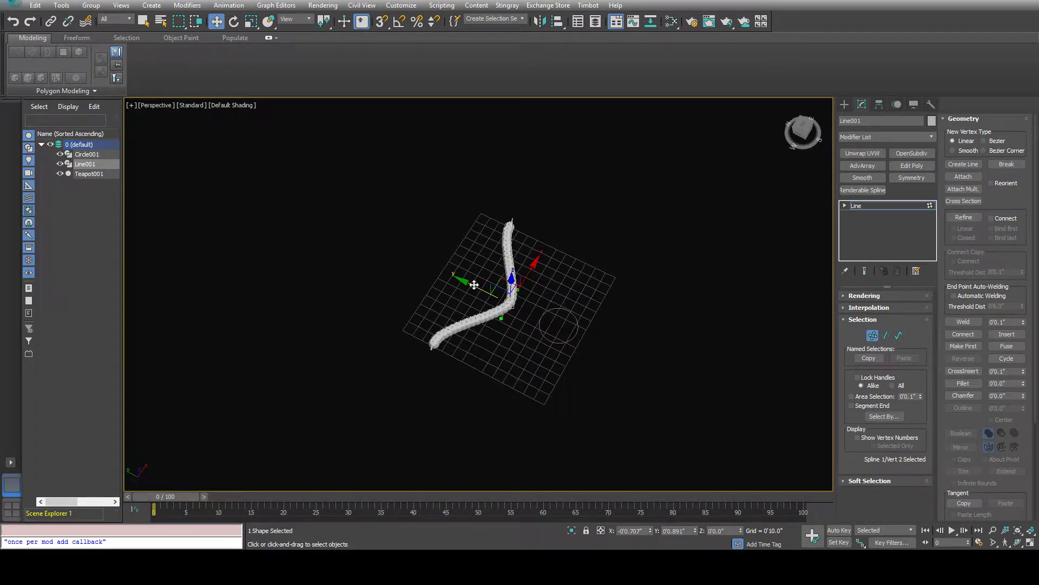
drag(475, 285, 509, 459)
Move the spline vertex further to reshape the chain, then select Teapot001
key(r)
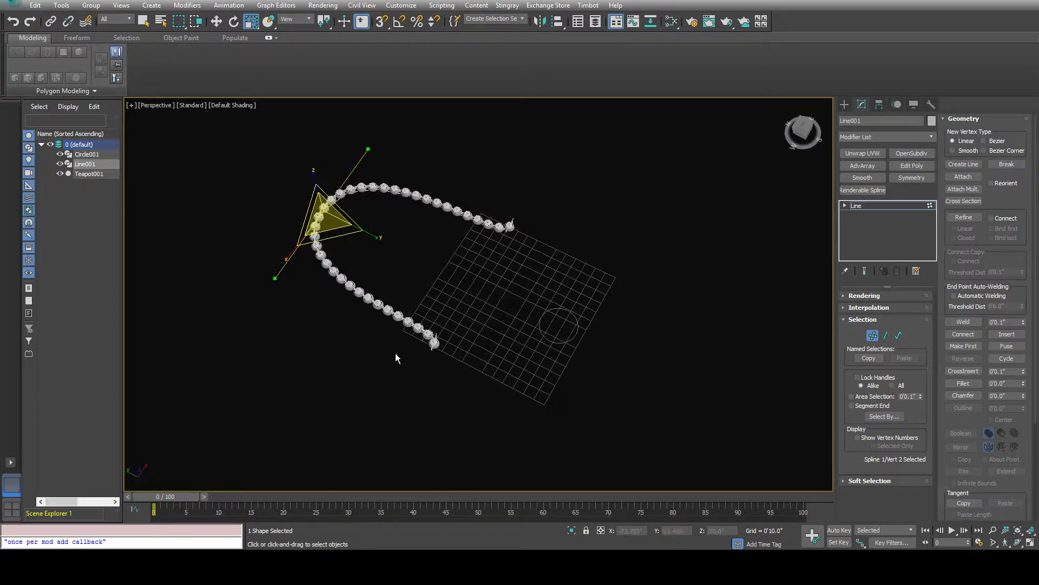
scroll(395, 358, up, 3)
alt+middle_drag(415, 334, 355, 285)
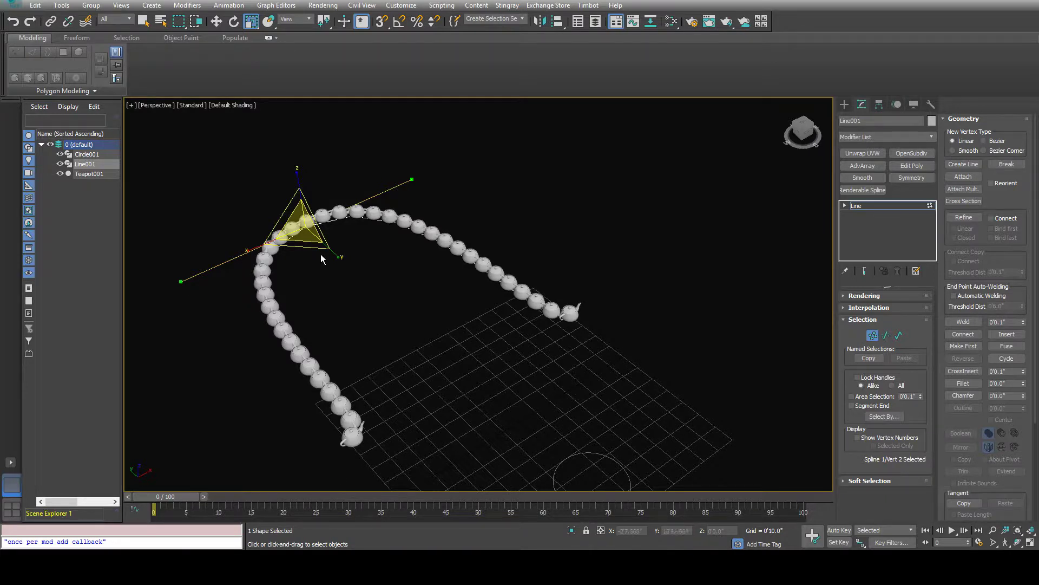
key(w)
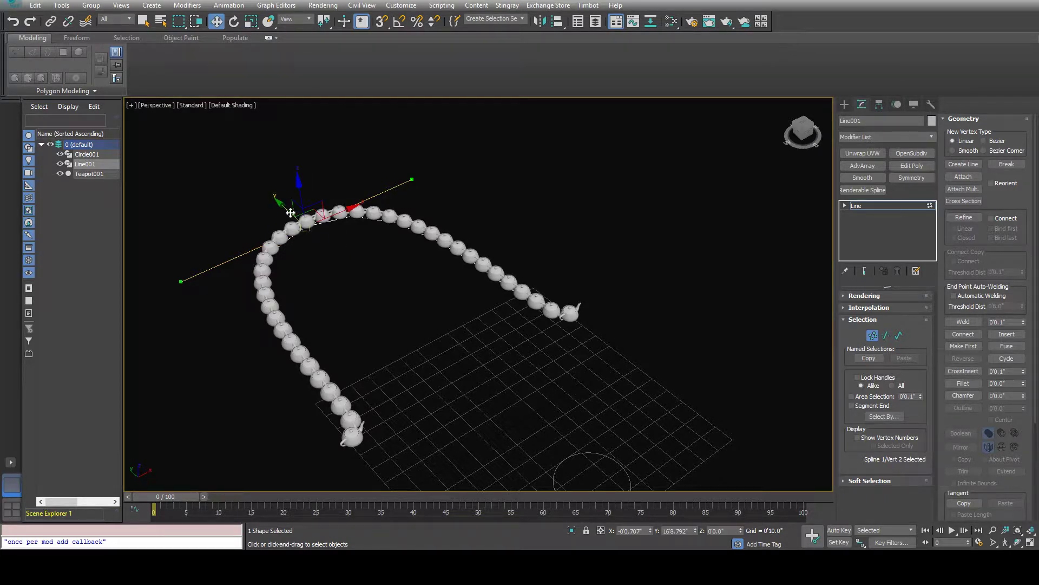
drag(300, 226, 298, 276)
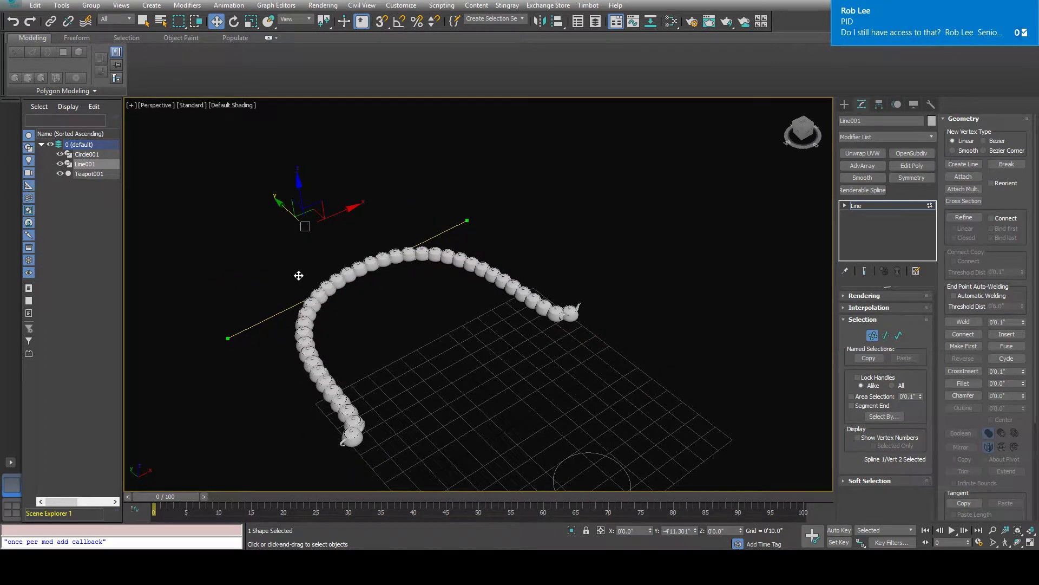
click(89, 174)
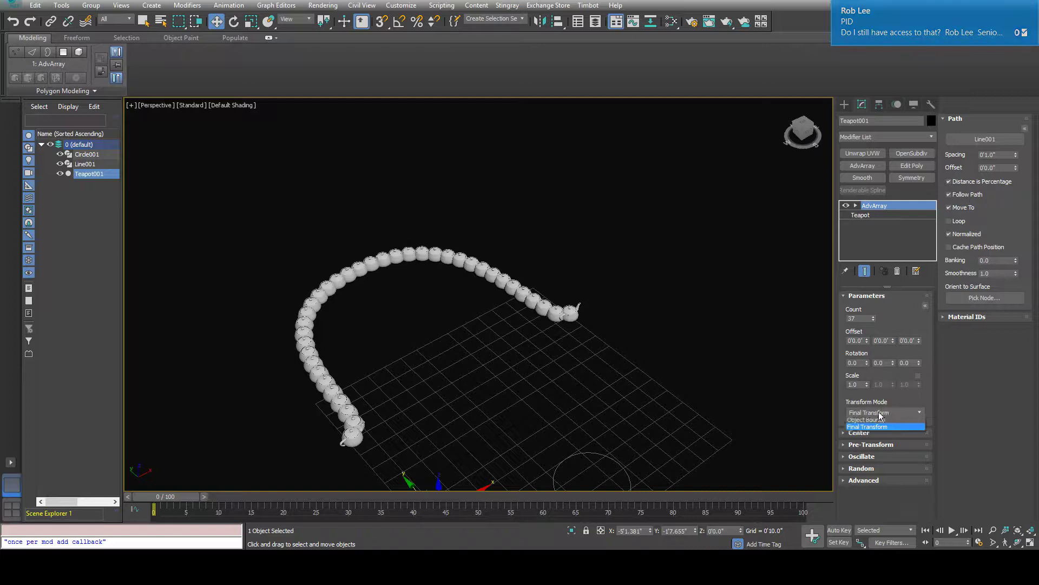
Use Spacing transform mode with Distance is Percentage off and spacing 0'7.73"
click(904, 412)
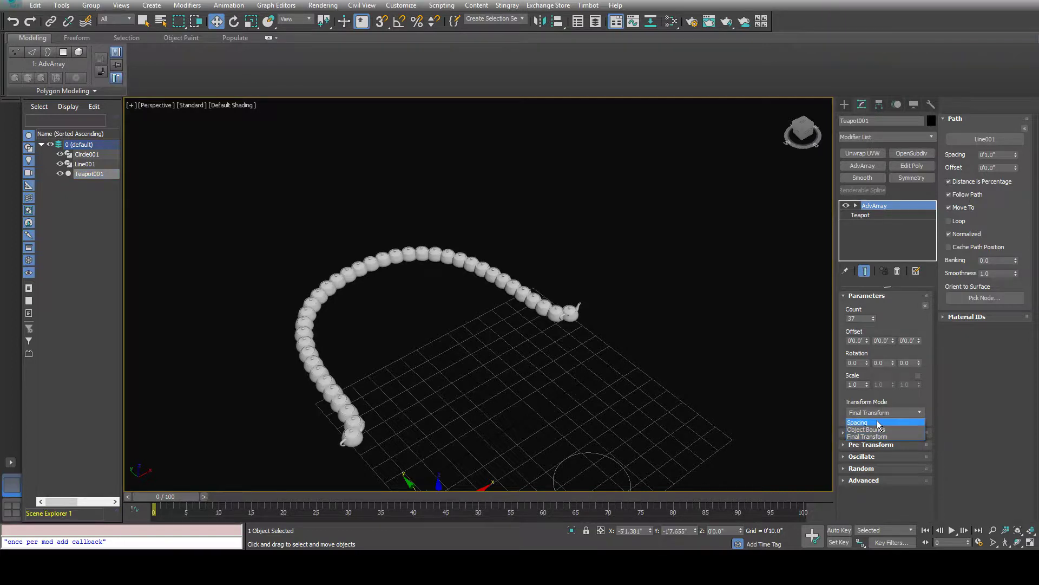
click(877, 422)
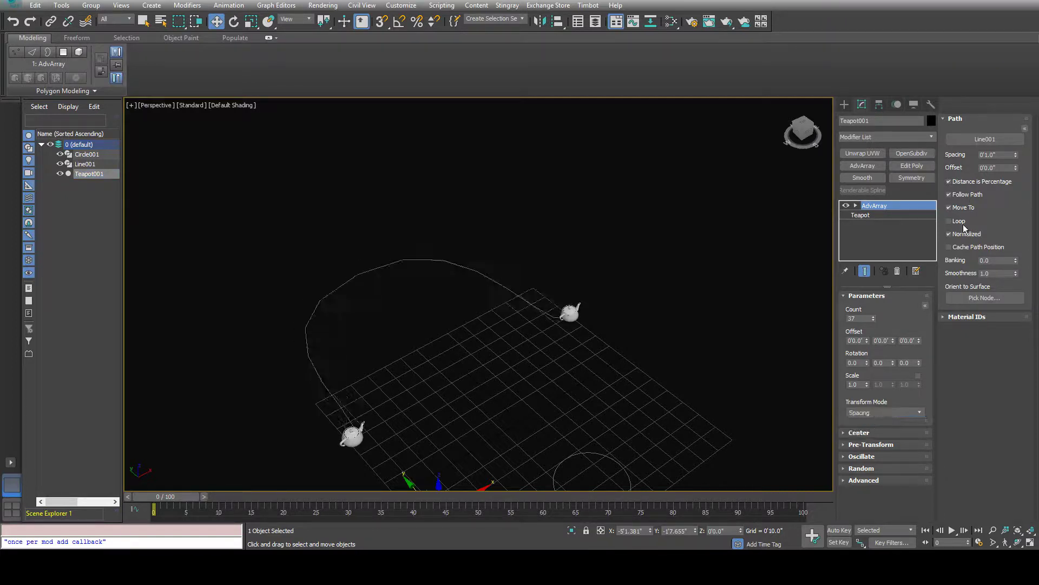
click(982, 181)
drag(1016, 158, 1016, 114)
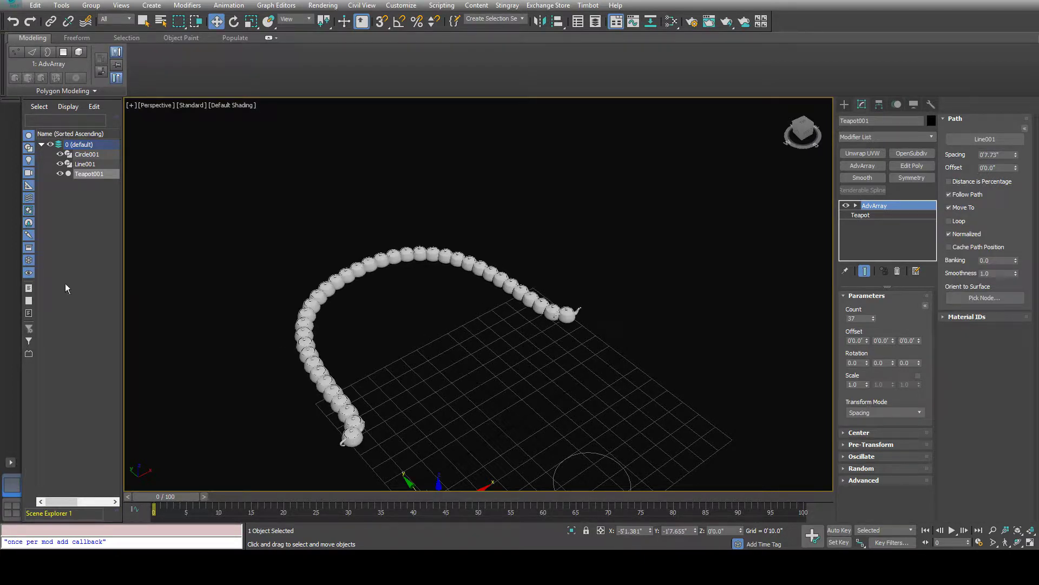
Drag Line001's vertex to pull the chain into a taller arch, then reselect Teapot001
click(87, 154)
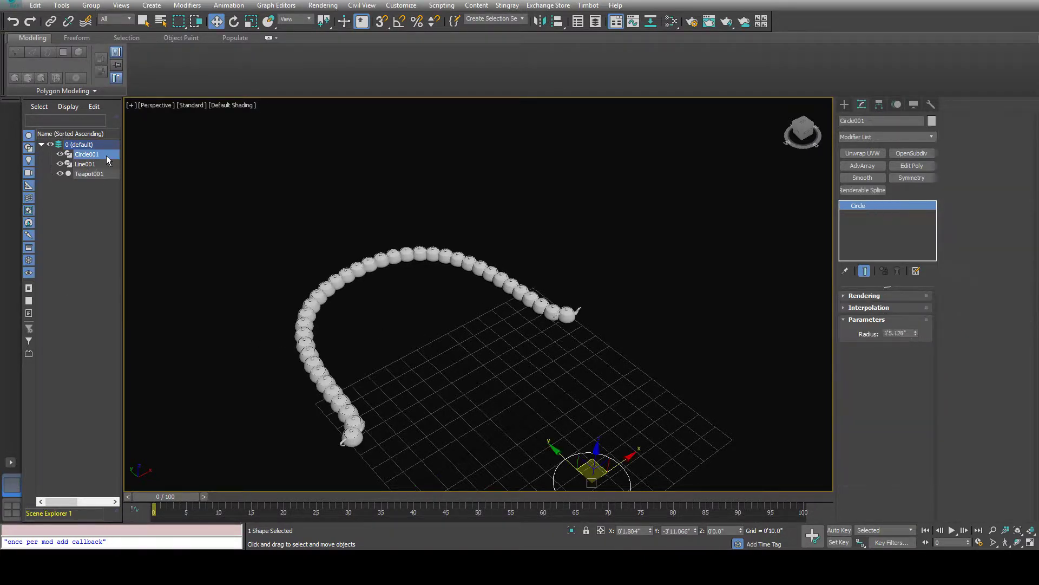
click(102, 165)
click(873, 335)
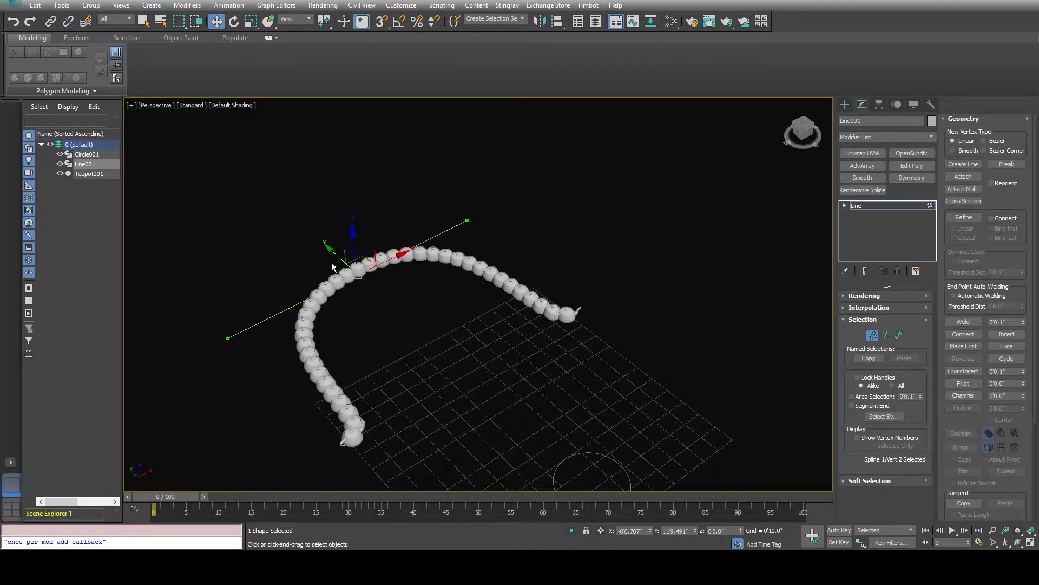
alt+middle_drag(333, 266, 536, 362)
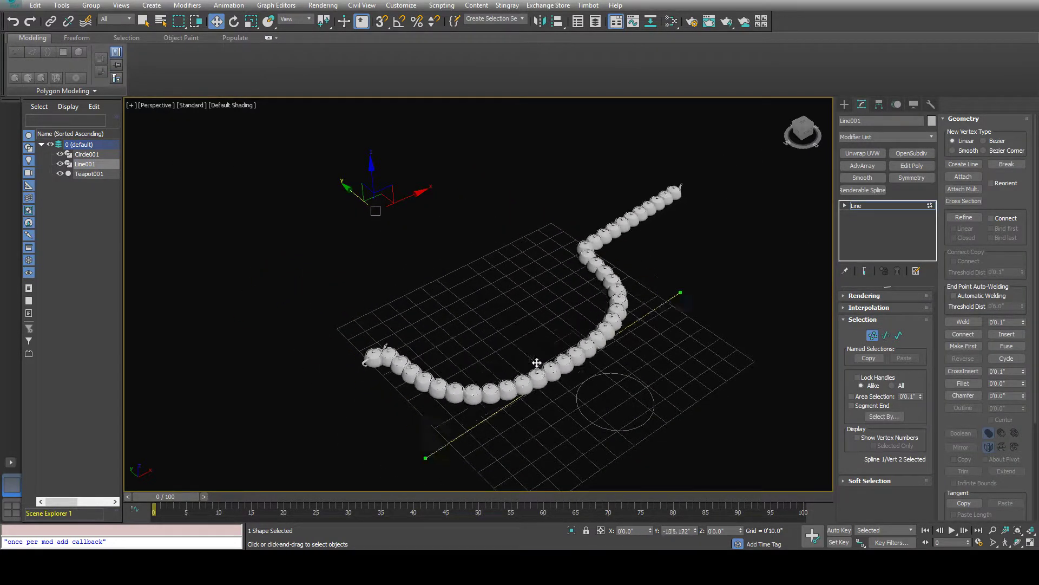
drag(536, 362, 662, 429)
drag(442, 265, 212, 379)
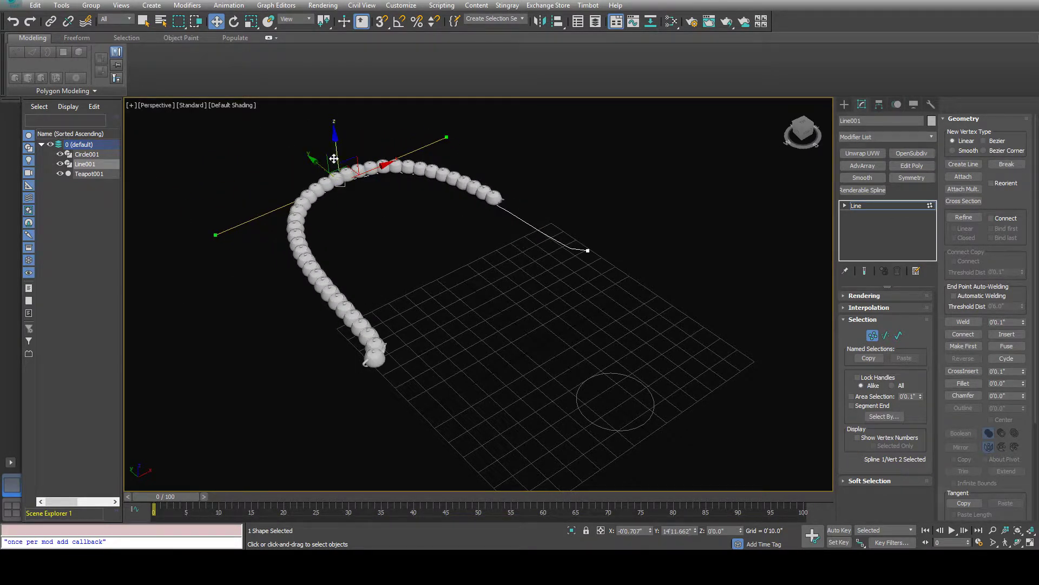
click(89, 174)
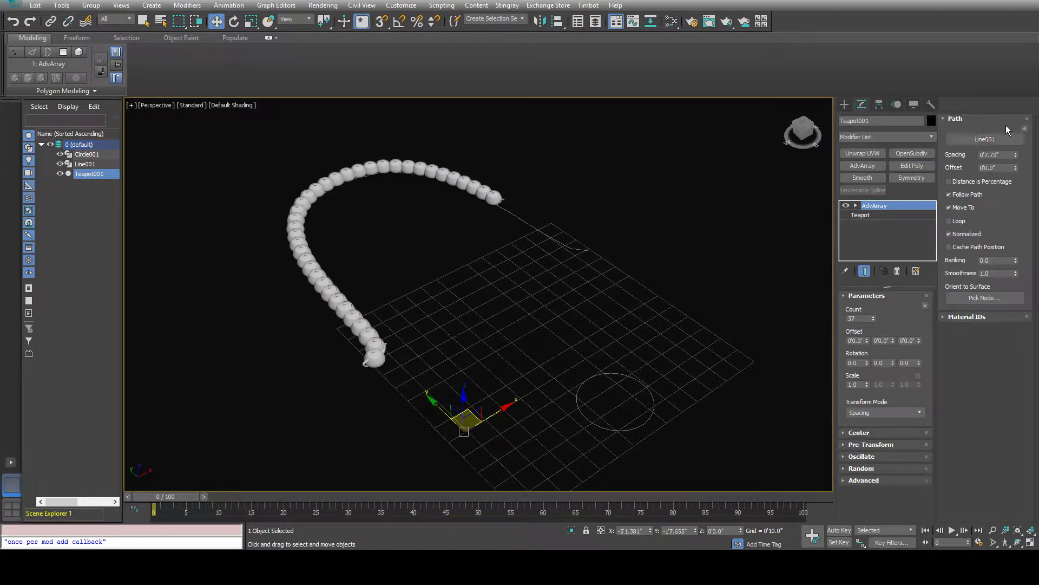
Restore percentage spacing of 1.0 and Final Transform mode on the teapot array
click(989, 184)
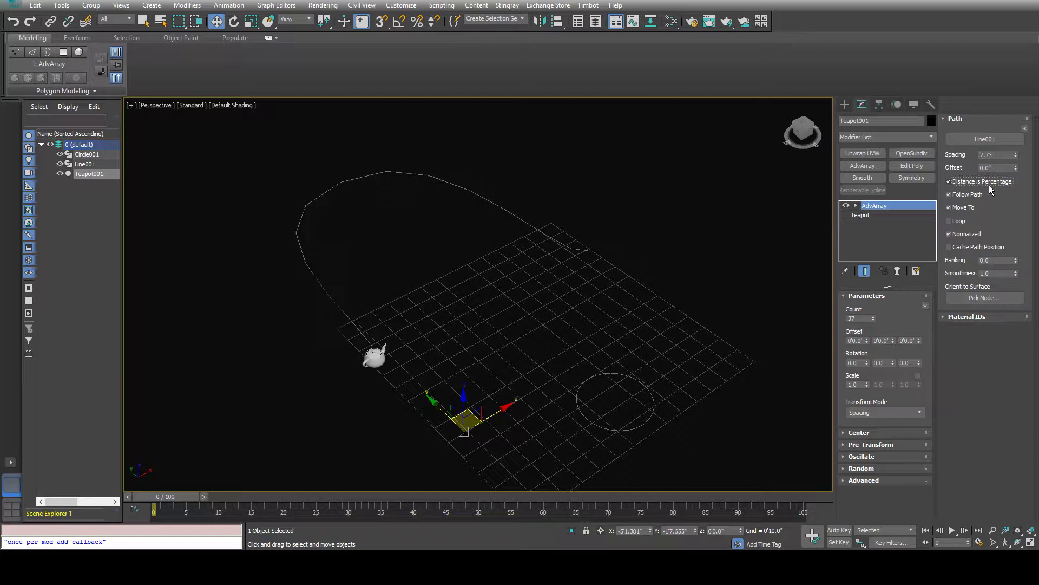
double_click(1002, 155)
text(1)
key(Return)
click(880, 413)
click(869, 435)
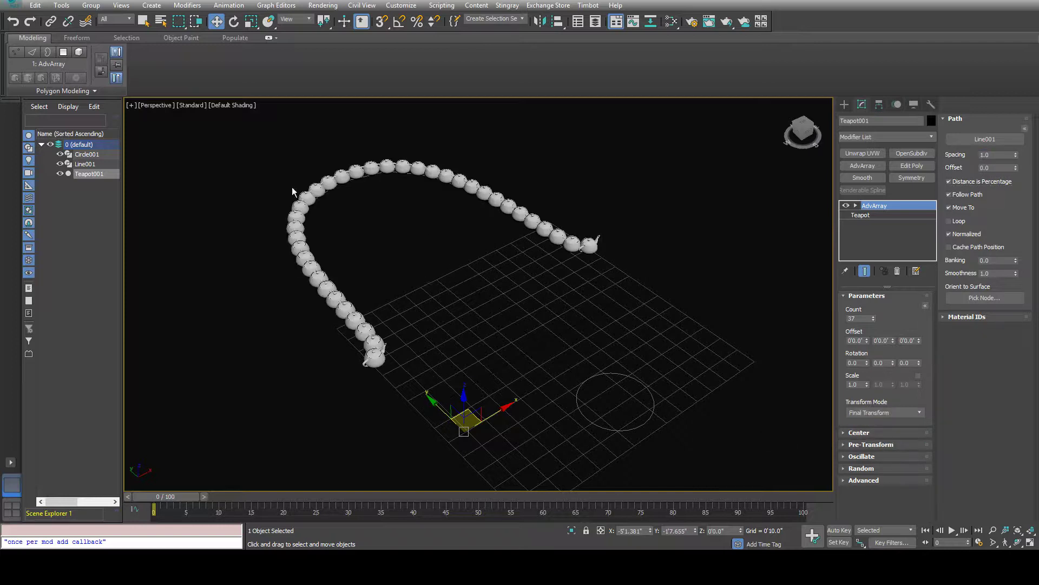
Move Line001's top vertex, then turn Normalized off on Teapot001's array
click(84, 163)
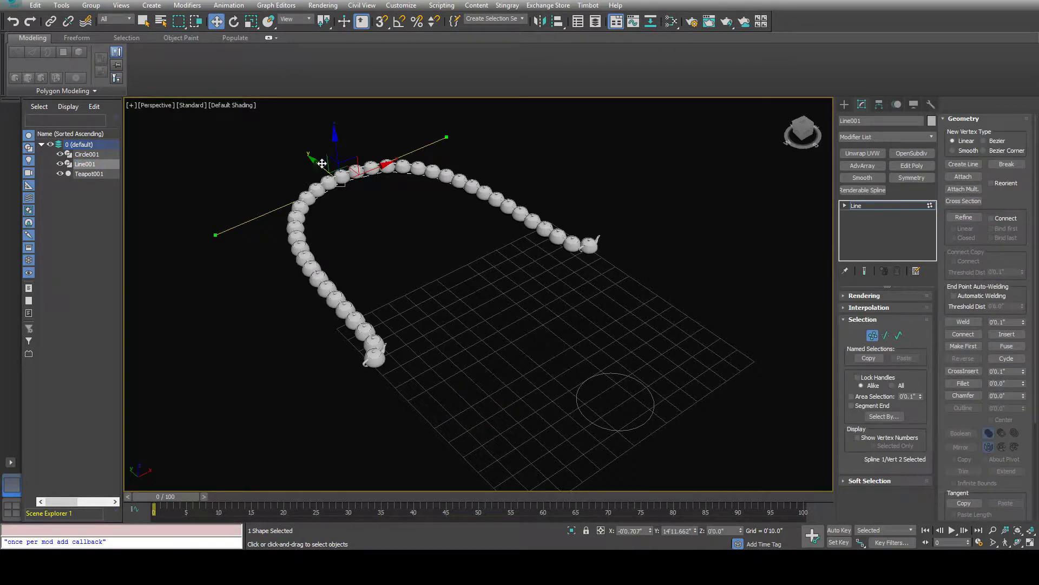
drag(322, 163, 342, 169)
middle_drag(762, 198, 755, 233)
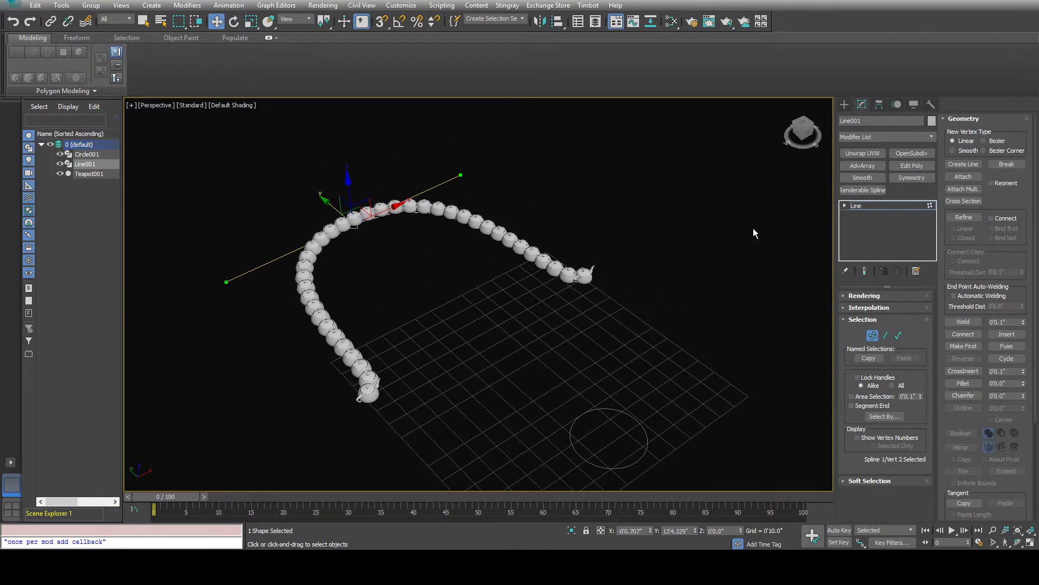
click(81, 173)
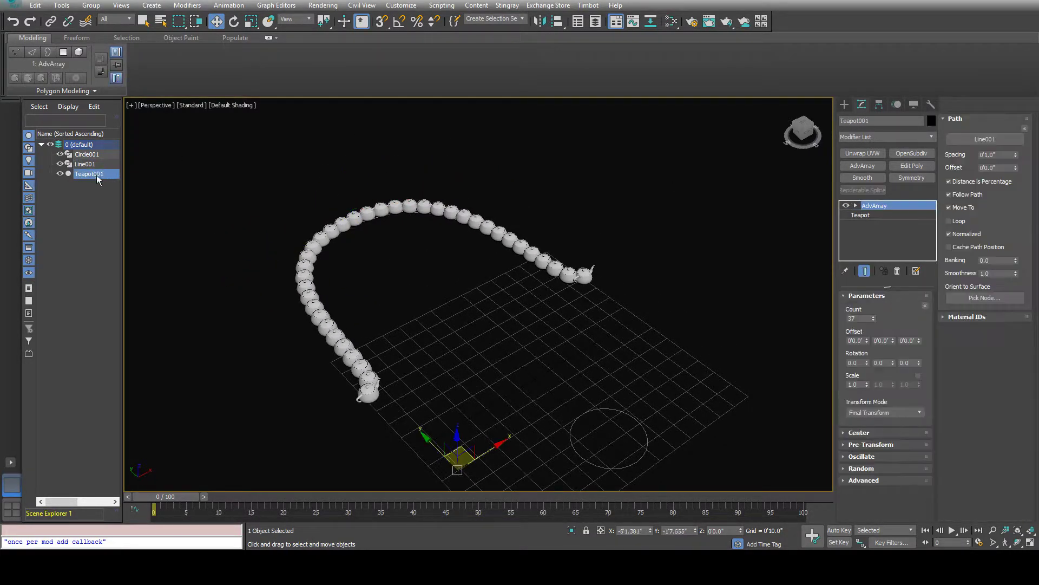
click(967, 234)
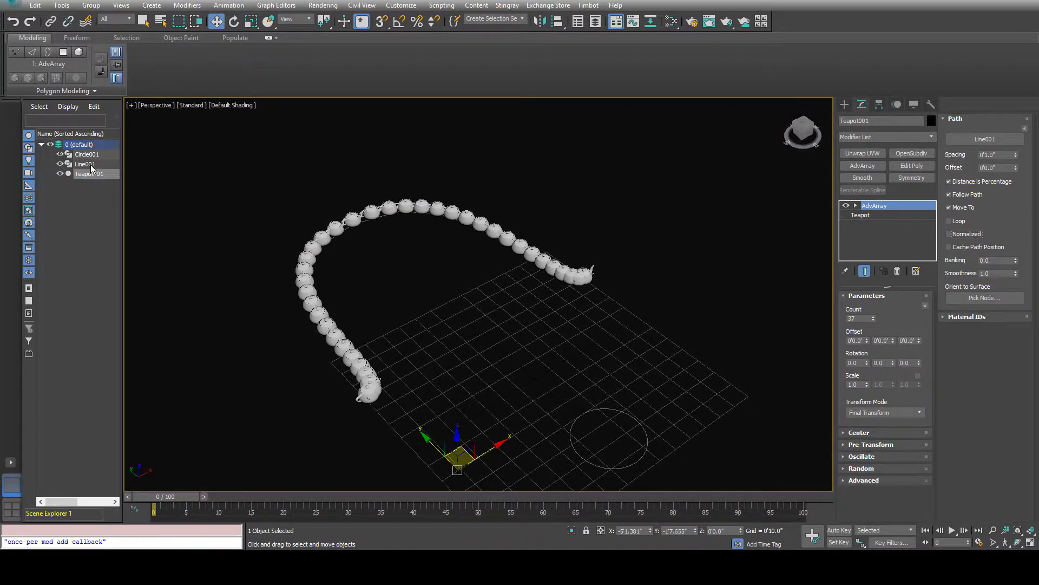
Pull a Line001 vertex up-left and select the path's bottom end vertex
click(85, 164)
alt+middle_drag(371, 244, 347, 223)
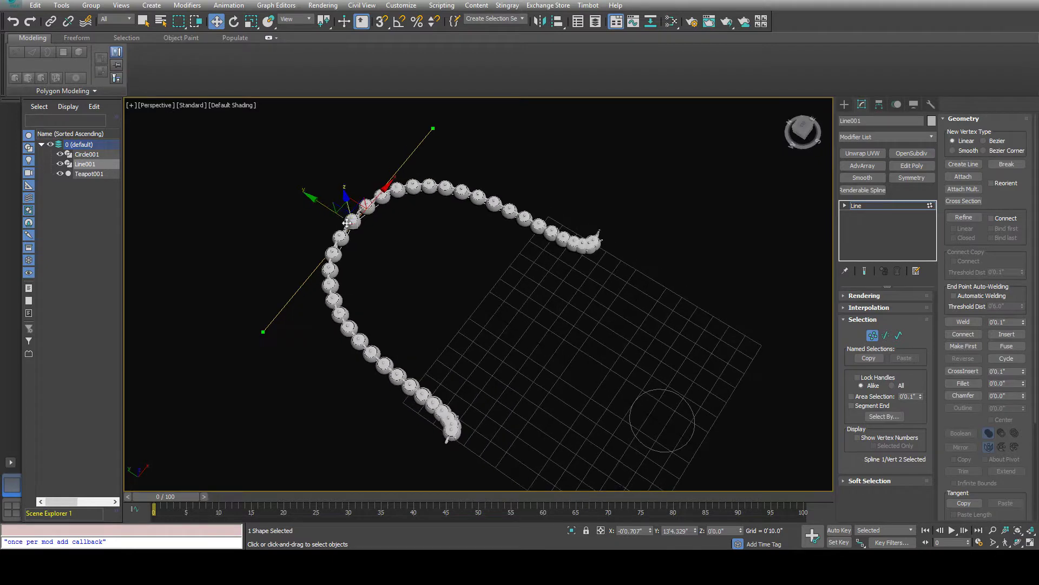
drag(346, 223, 206, 157)
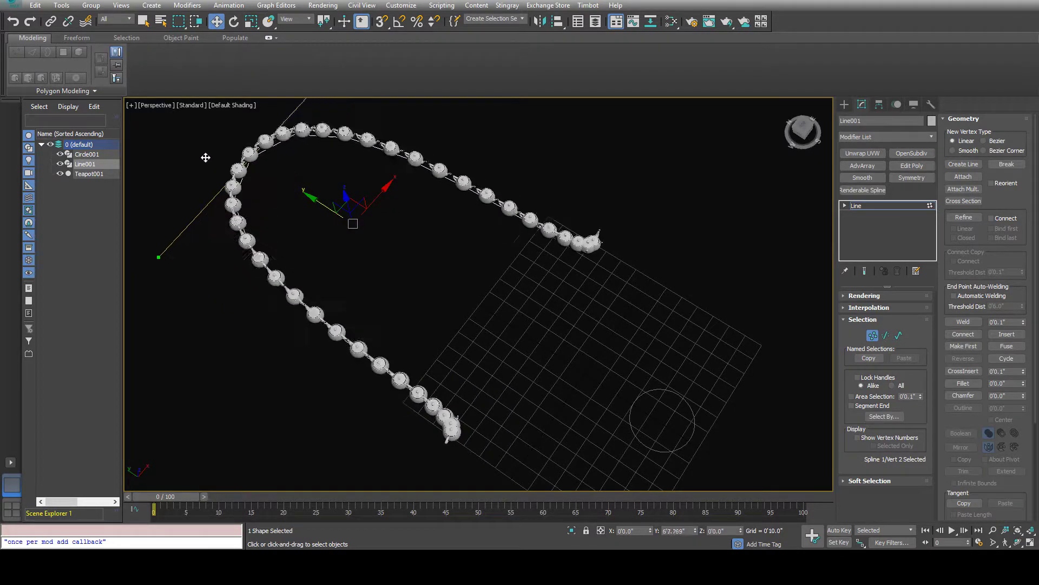
alt+middle_drag(584, 279, 544, 287)
drag(499, 368, 647, 290)
alt+middle_drag(428, 476, 392, 441)
click(389, 433)
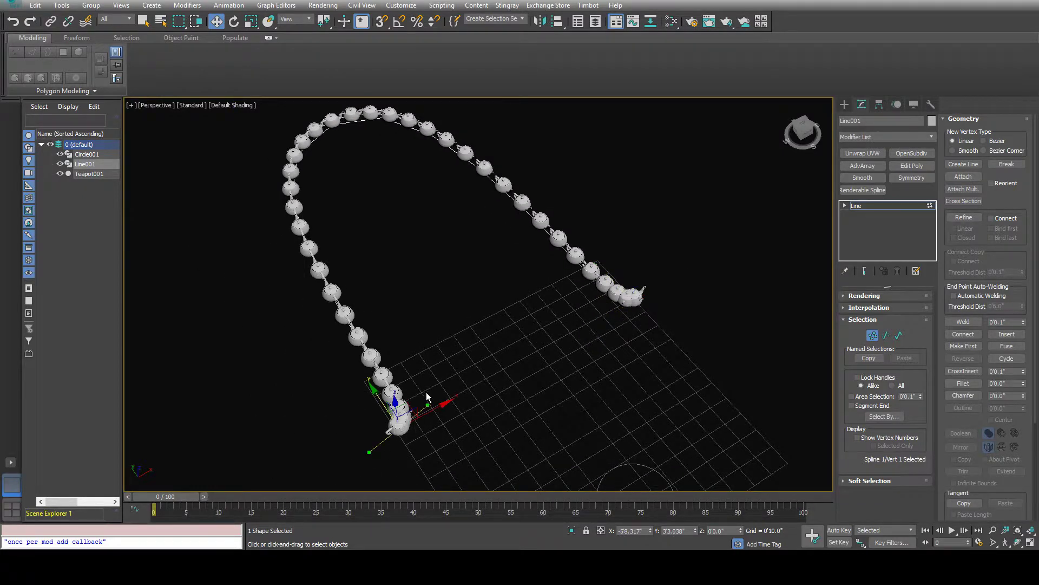
Scale the top spline vertex into a sharp peak, exit vertex editing, reselect Teapot001
middle_drag(455, 402, 542, 469)
click(423, 172)
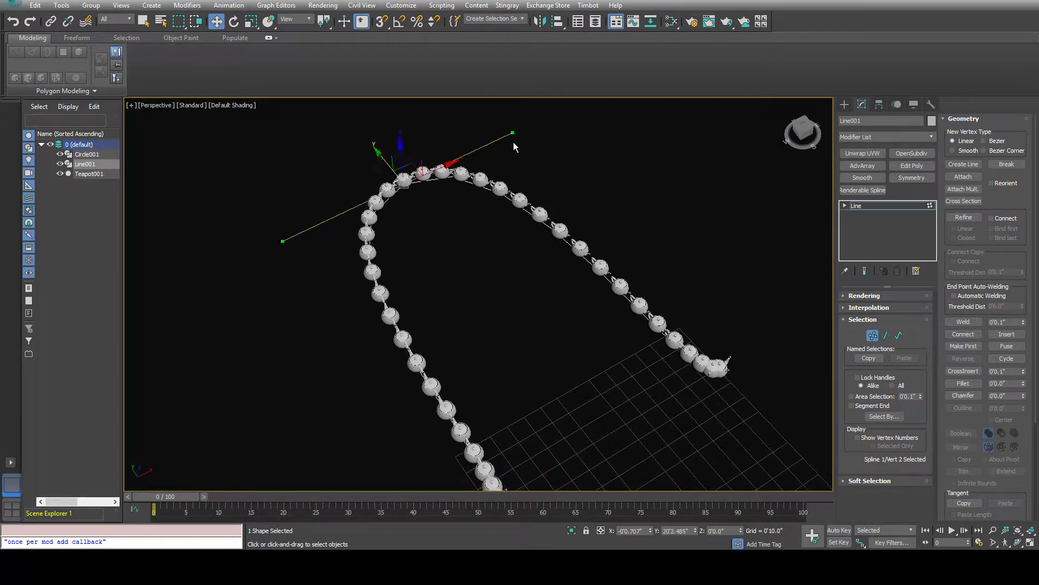
alt+middle_drag(453, 211, 395, 197)
key(r)
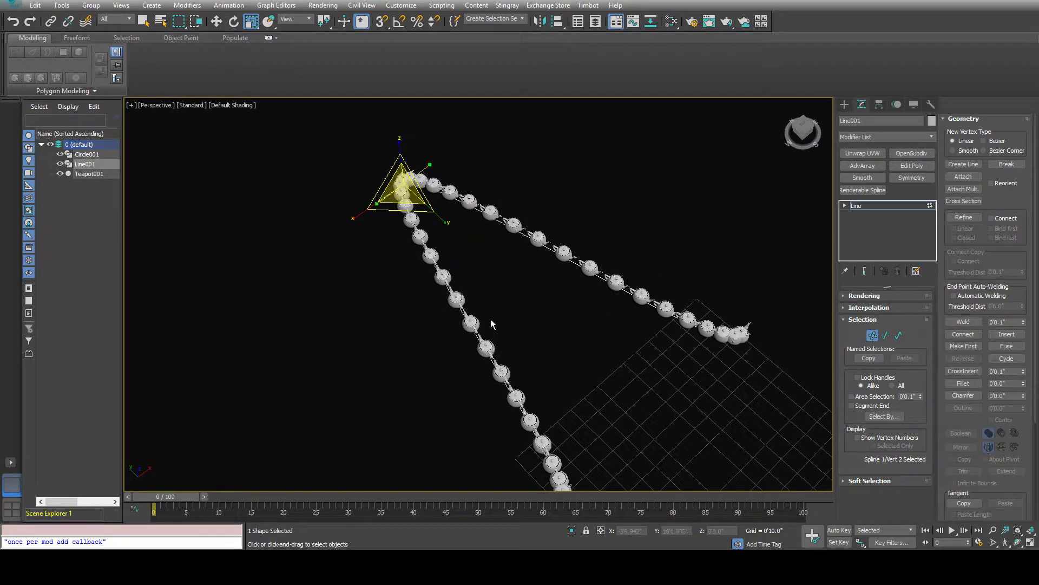
scroll(503, 317, down, 3)
click(866, 209)
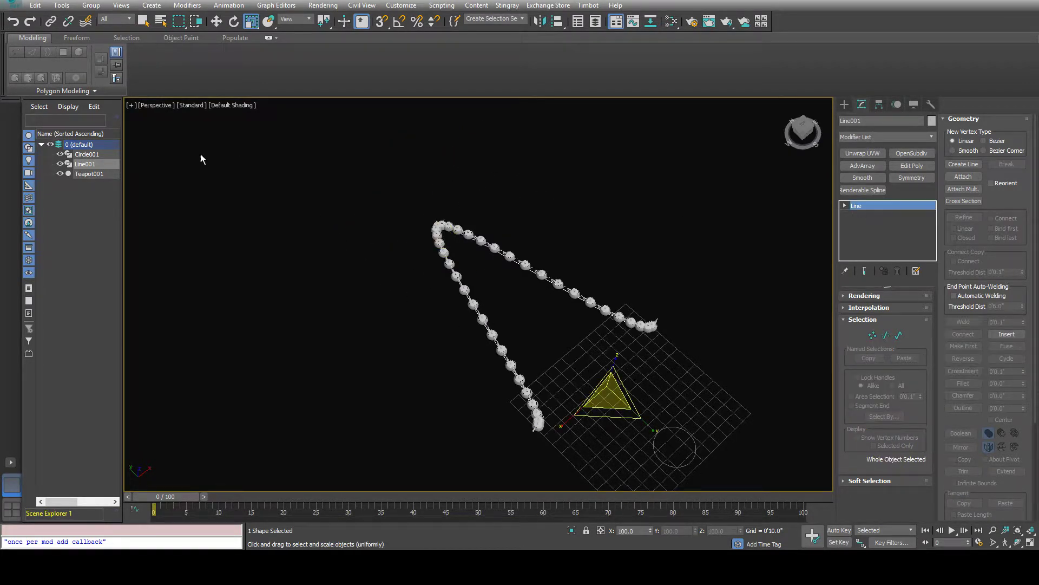
click(89, 173)
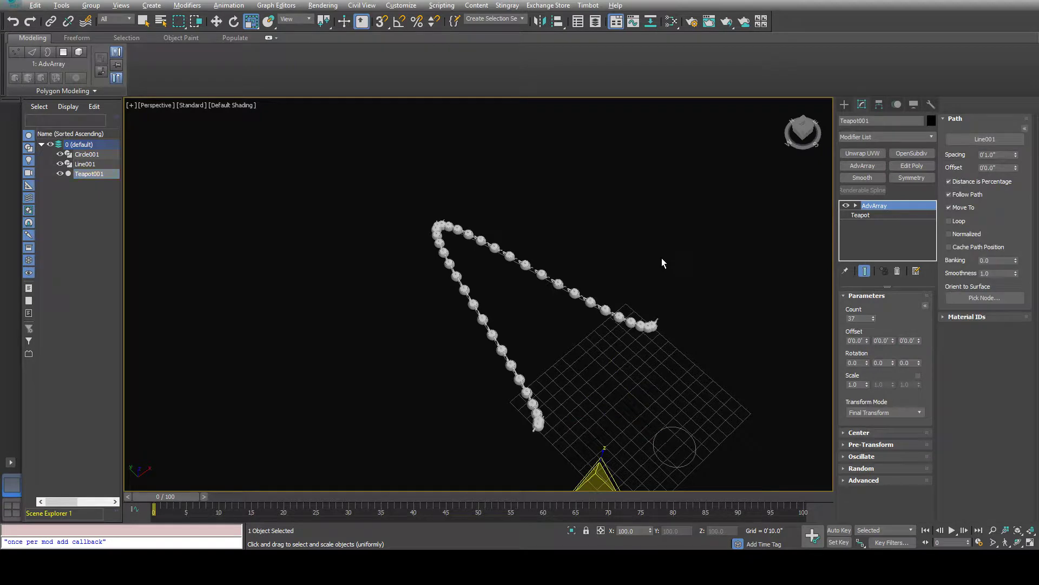
Turn Normalized on, slide the path Offset, then reset it to 0'0.0"
alt+middle_drag(662, 258, 656, 244)
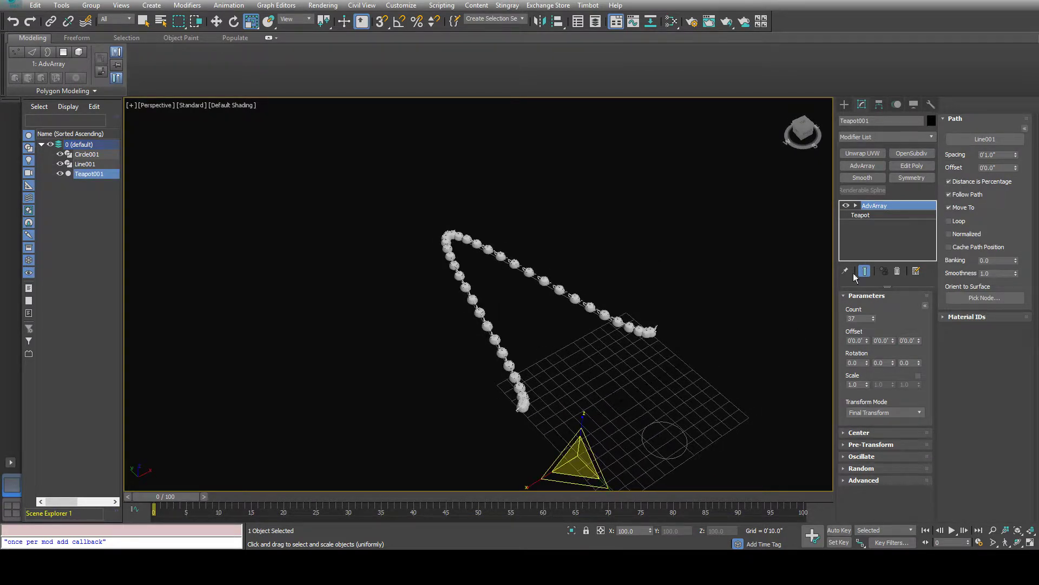
click(962, 232)
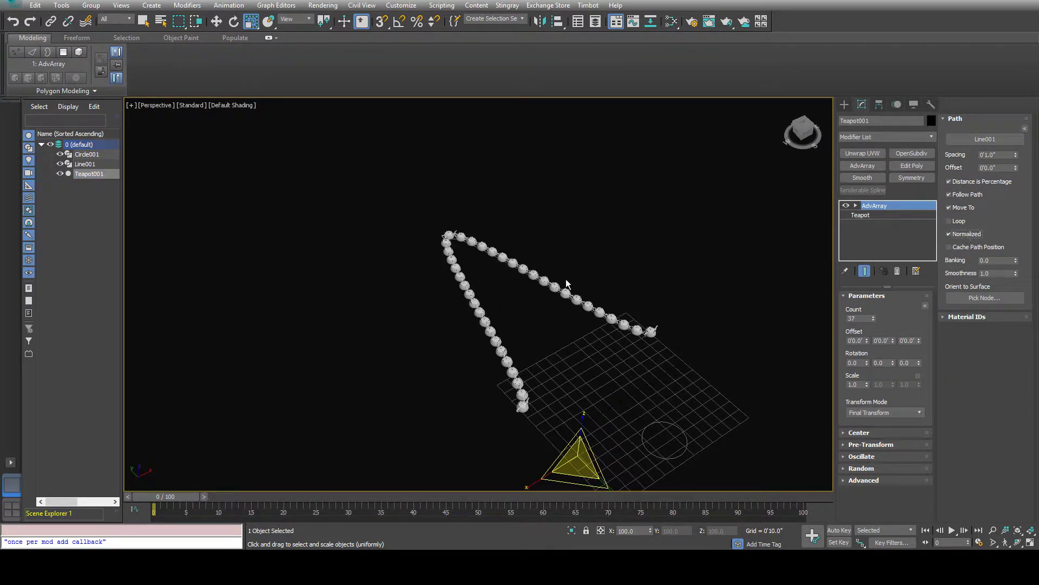
alt+middle_drag(563, 285, 531, 307)
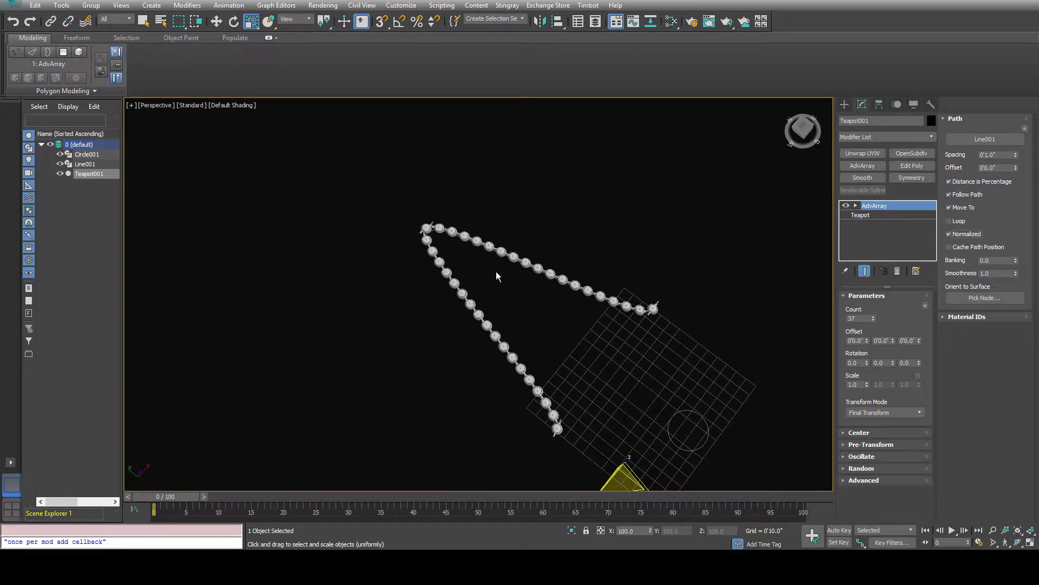
alt+middle_drag(698, 324, 644, 288)
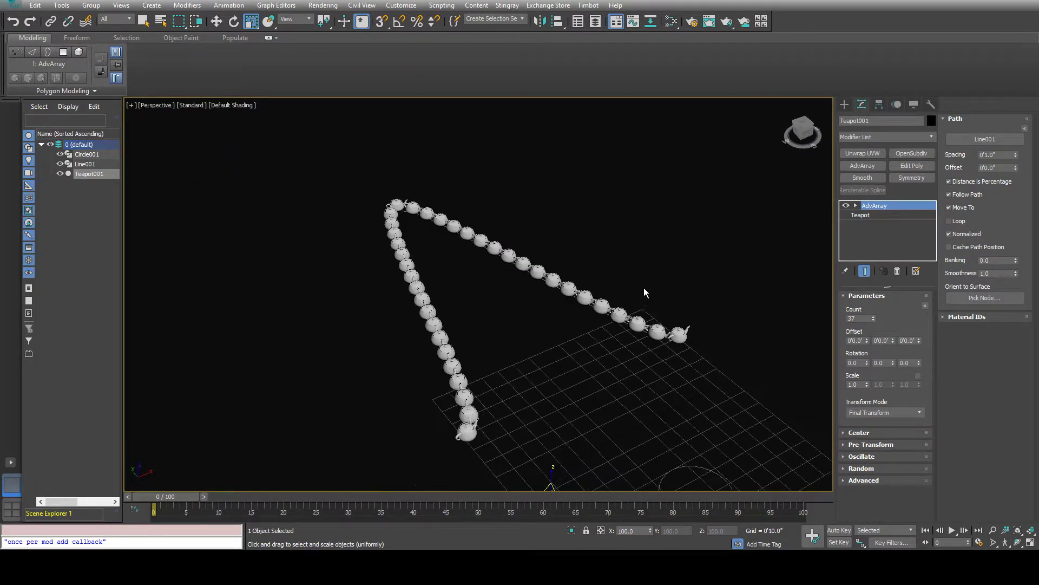
drag(1016, 169, 1017, 169)
right_click(1017, 169)
Turn Normalized off and reset the path Offset back to 0'0.0"
click(949, 234)
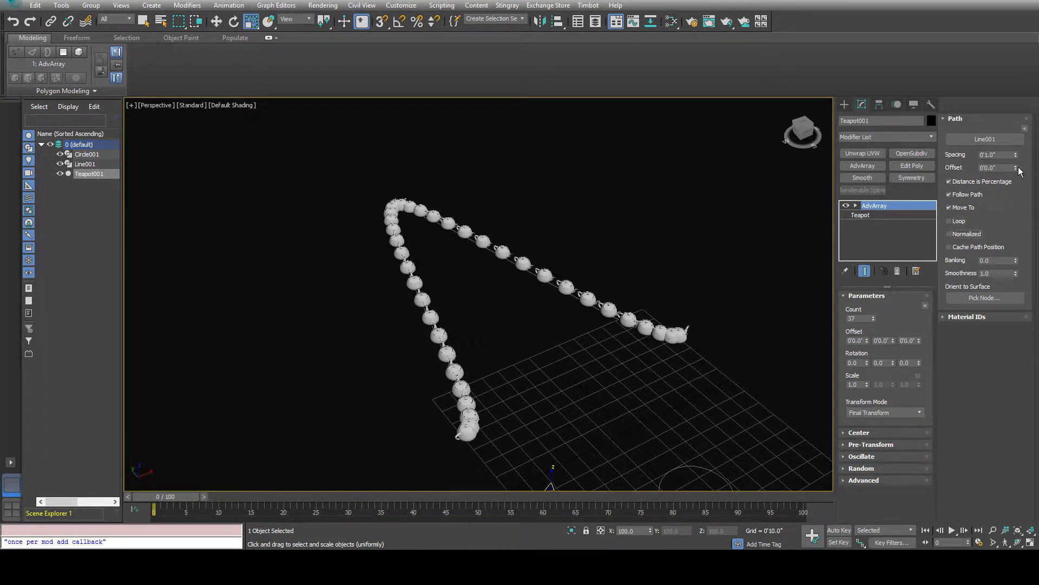
mouse_move(1016, 168)
mouse_down()
mouse_move(1021, 153)
mouse_move(1010, 175)
mouse_up()
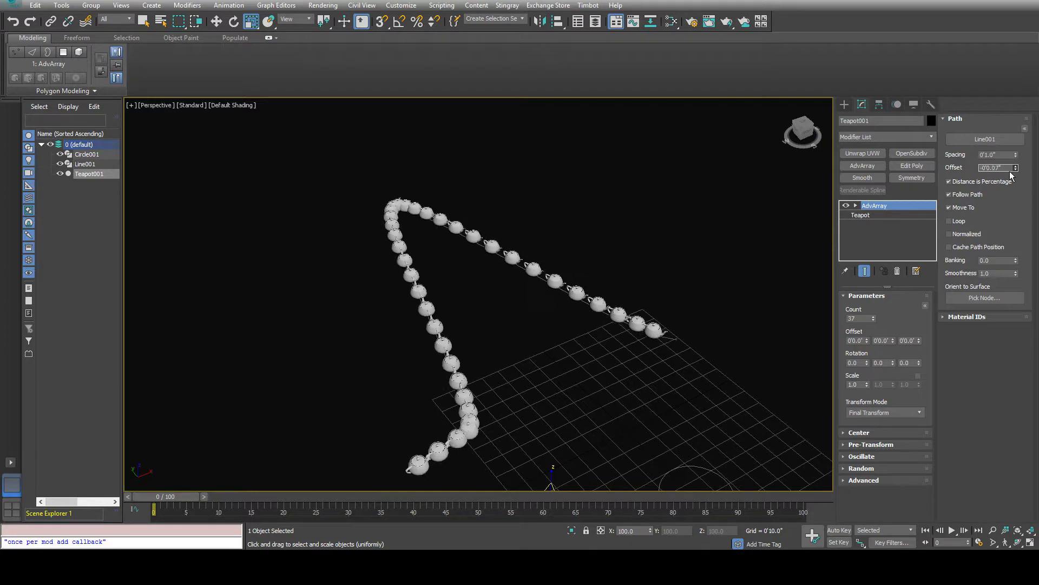
right_click(1013, 169)
alt+middle_drag(579, 233, 519, 223)
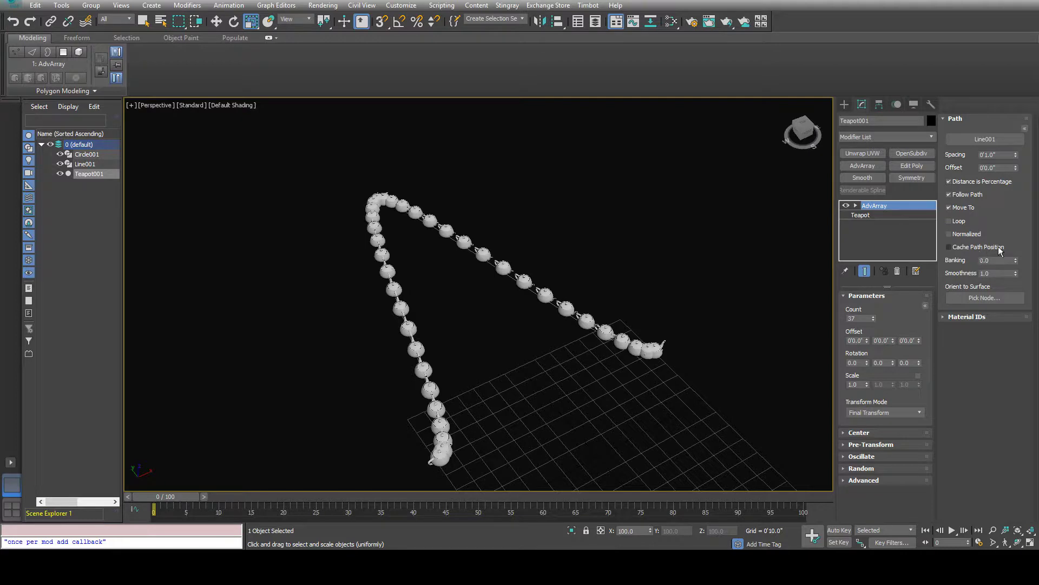
Turn on Cache Path Position and move Line001 away to test the cached chain
click(969, 248)
middle_drag(586, 353, 495, 310)
click(89, 164)
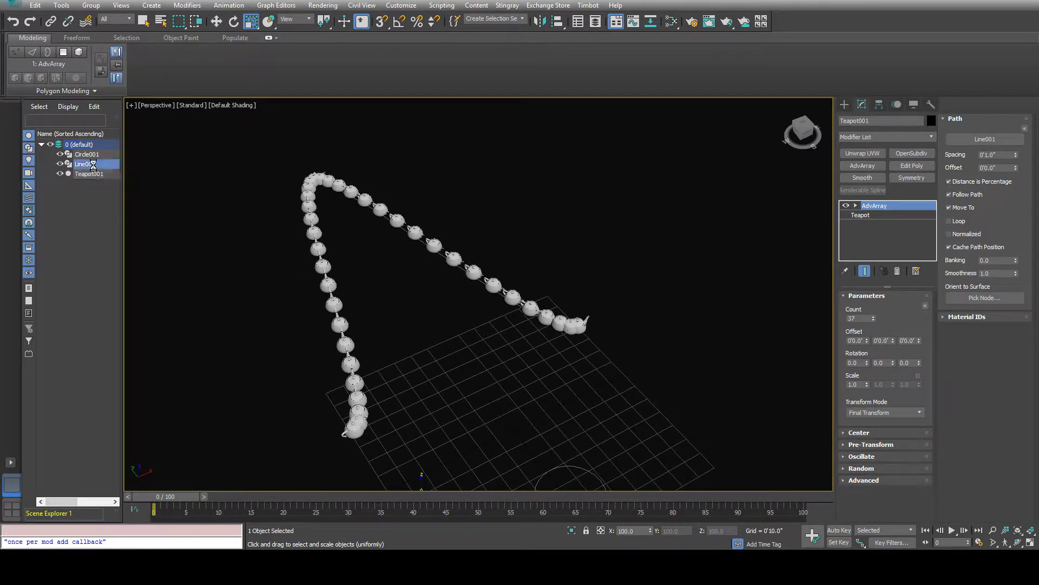
key(w)
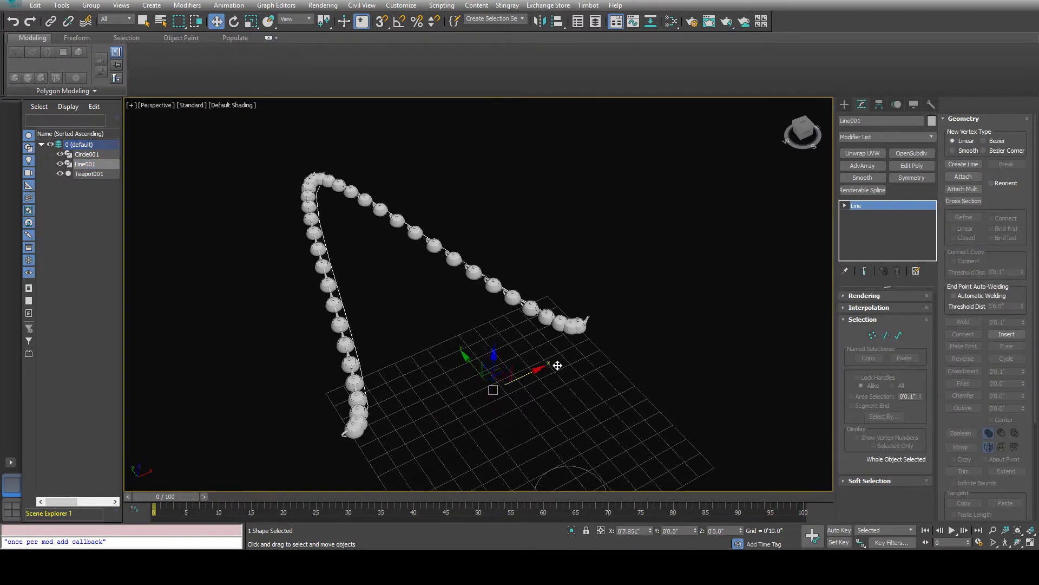
drag(557, 365, 773, 282)
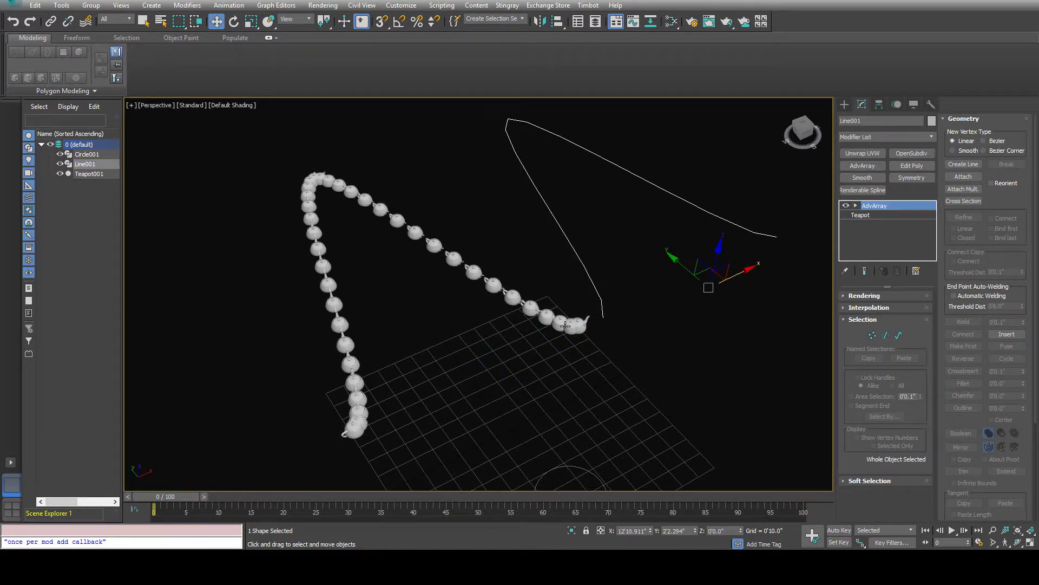
click(505, 283)
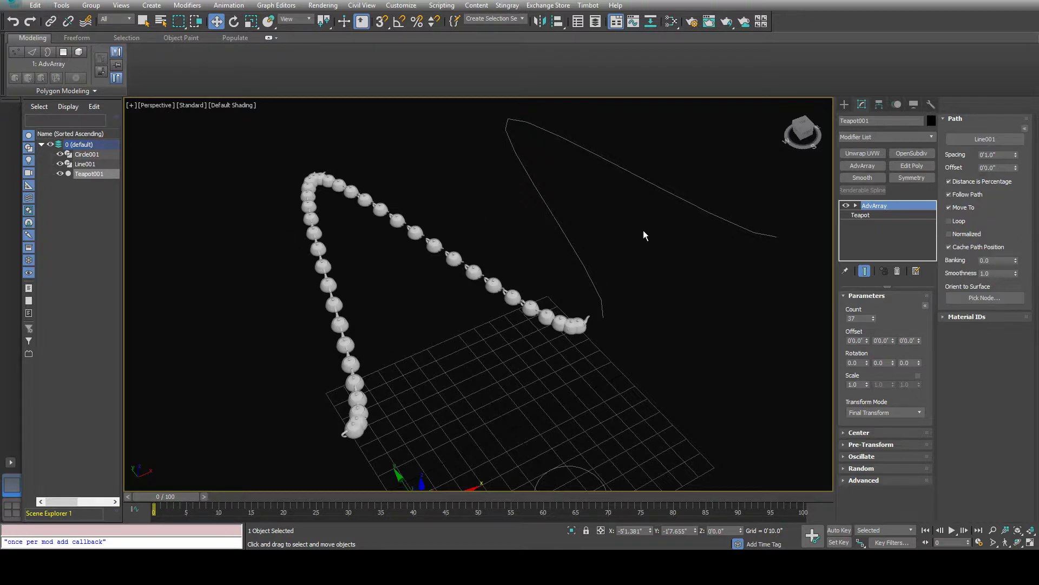
Reshape Line001 by moving its top vertex sideways
click(524, 169)
key(1)
alt+middle_drag(543, 153, 509, 172)
click(497, 175)
drag(498, 174, 471, 173)
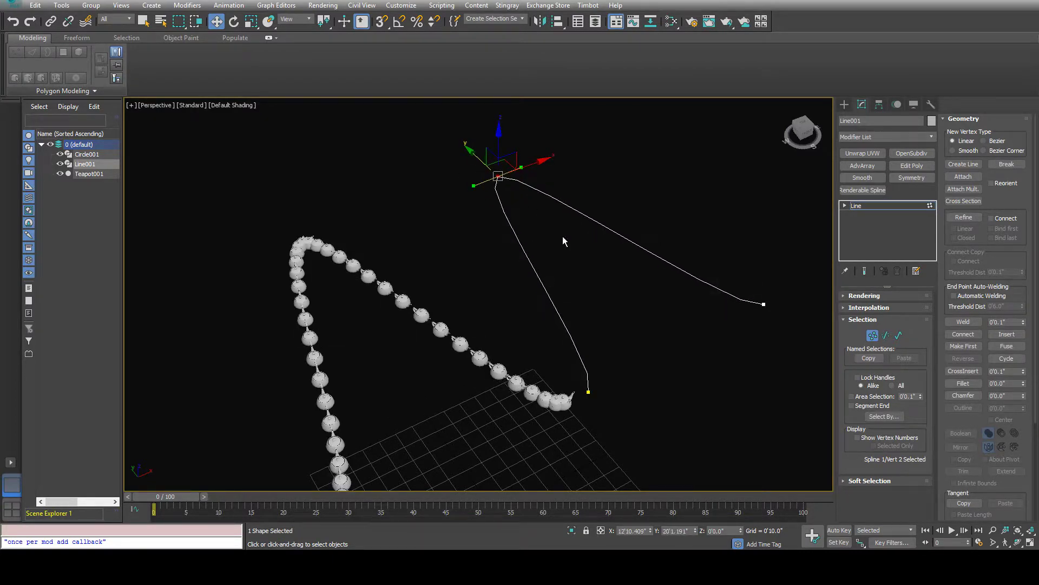
alt+middle_drag(563, 241, 564, 265)
key(1)
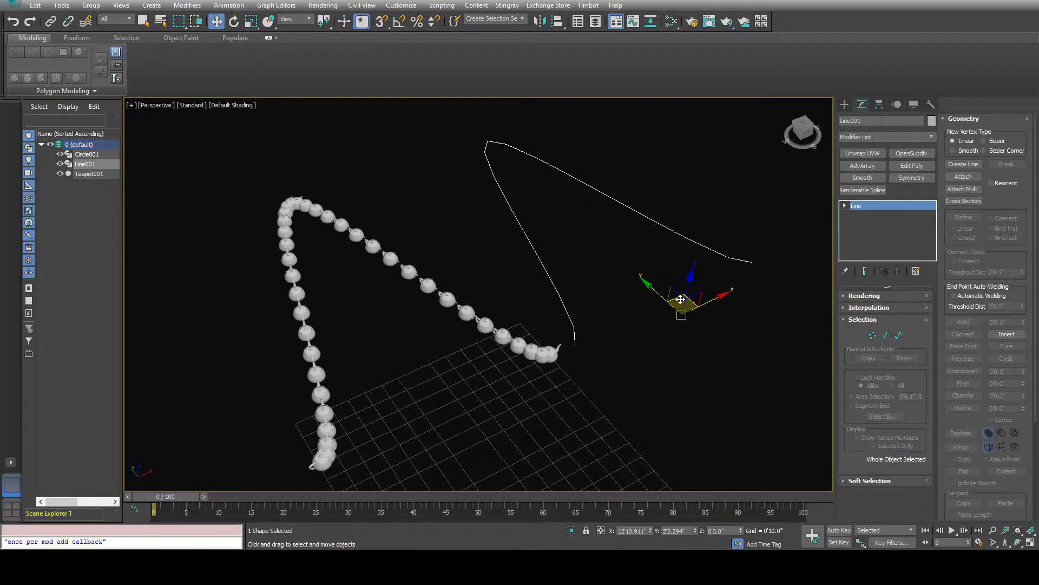
Rotate Line001, let the teapots follow it, then re-enable Cache Path Position
key(e)
drag(670, 294, 637, 338)
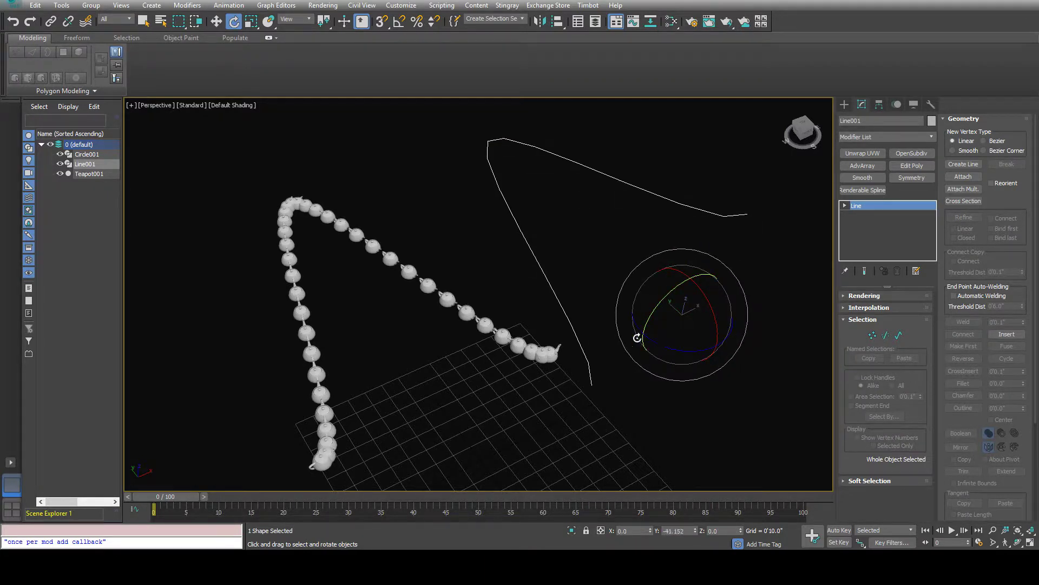
click(510, 350)
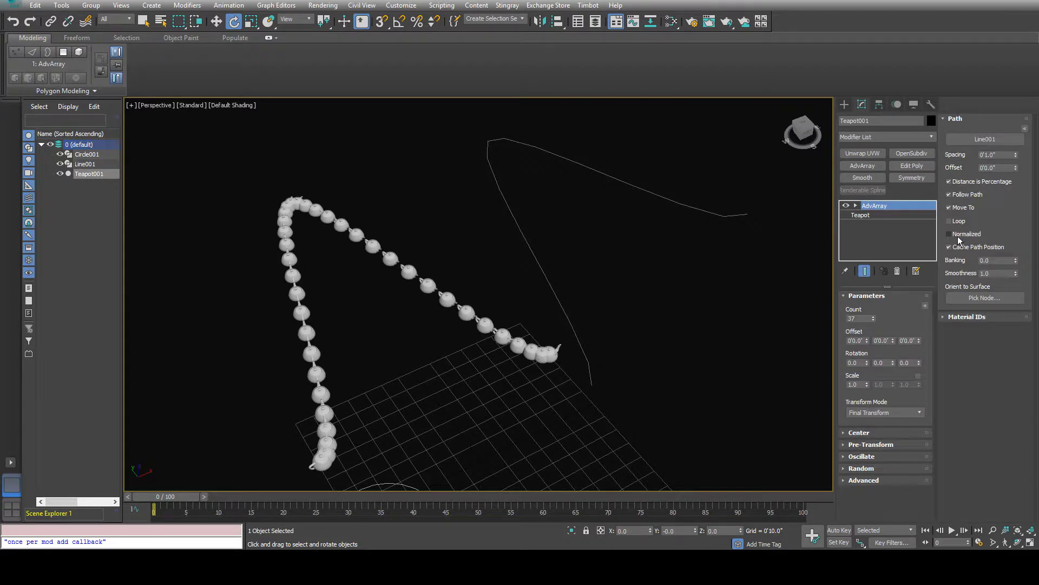
click(950, 247)
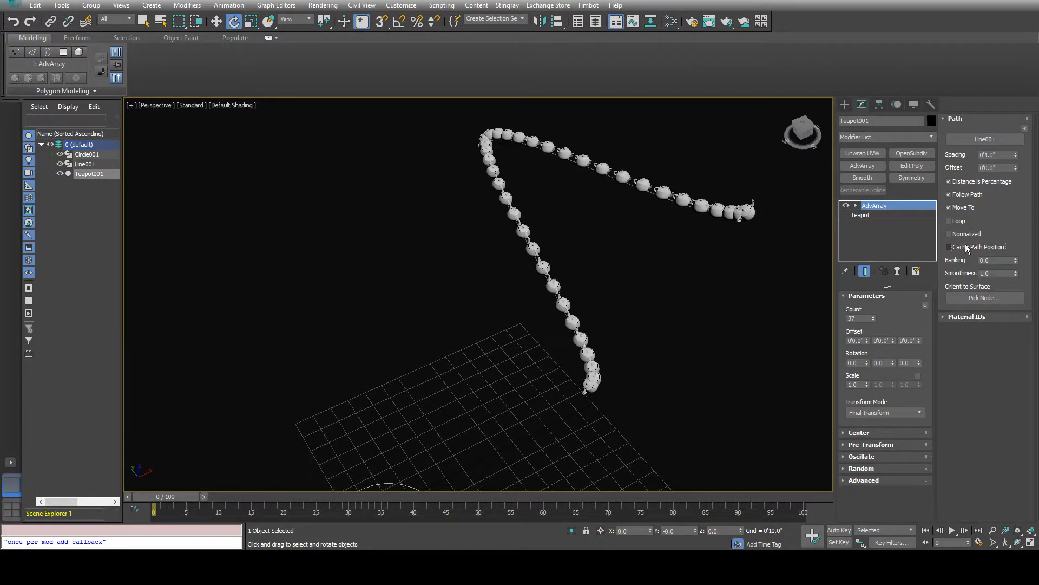
alt+middle_drag(666, 232, 618, 246)
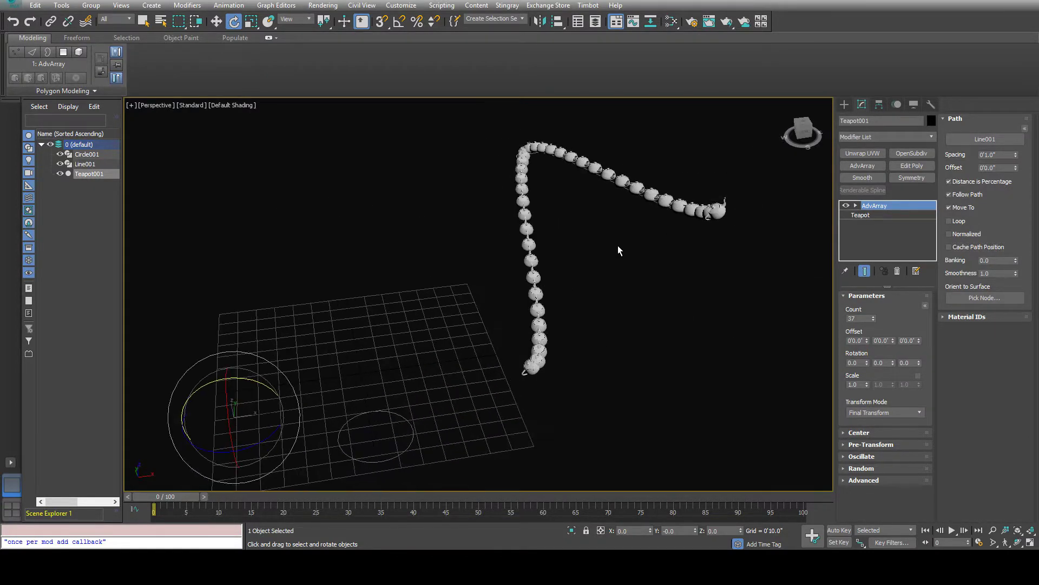
click(975, 248)
Move Line001 left out from under the cached teapot chain
click(85, 164)
key(w)
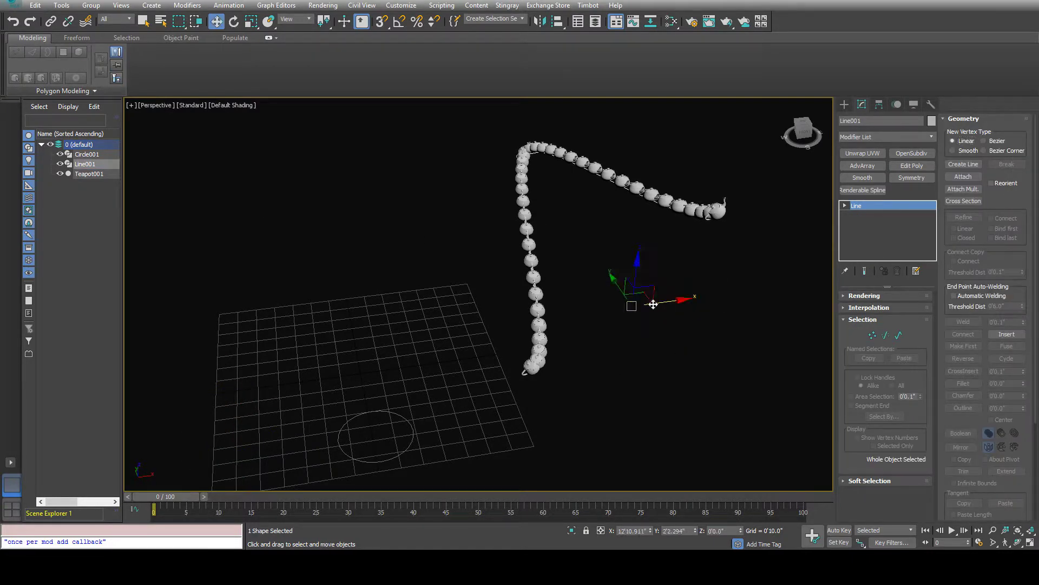
drag(653, 302, 465, 314)
alt+middle_drag(583, 355, 569, 287)
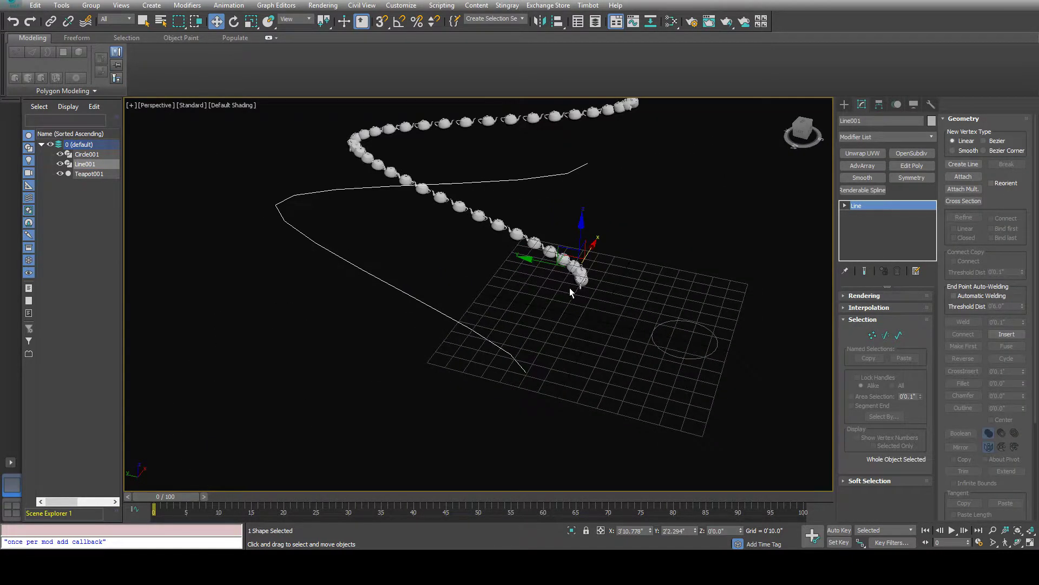
alt+middle_drag(672, 284, 521, 284)
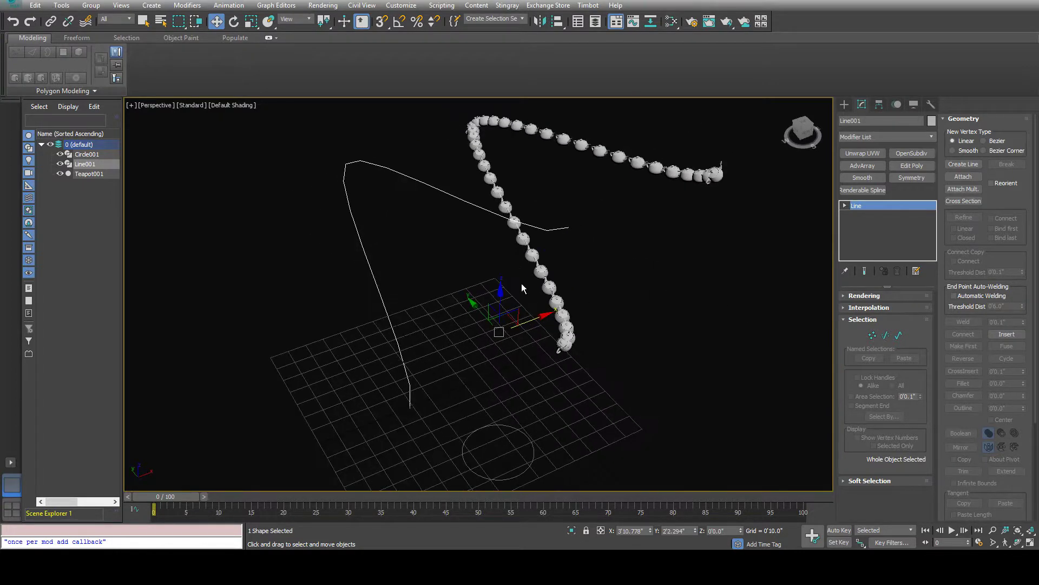
click(575, 145)
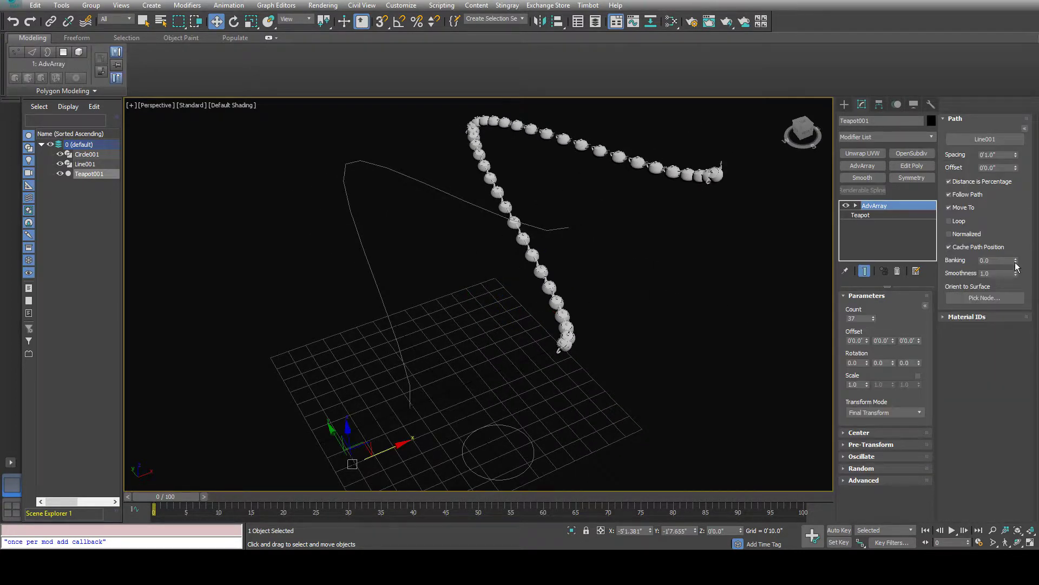
Set AdvArray Banking to 0 and Smoothness to 1.0, then select Line001
drag(1020, 248, 1018, 264)
double_click(1002, 272)
text(1)
key(Return)
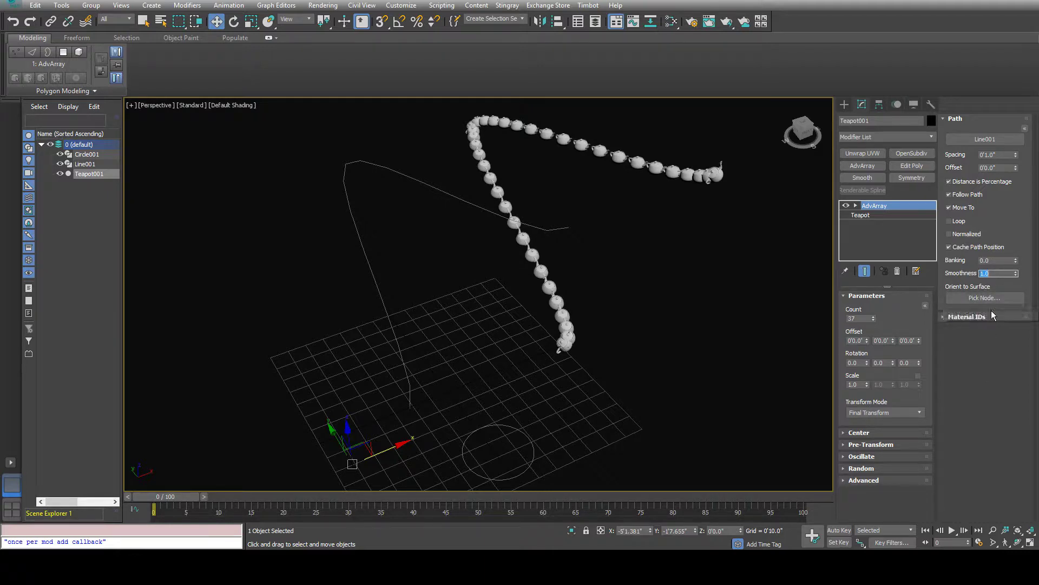
middle_drag(452, 327, 393, 313)
click(428, 190)
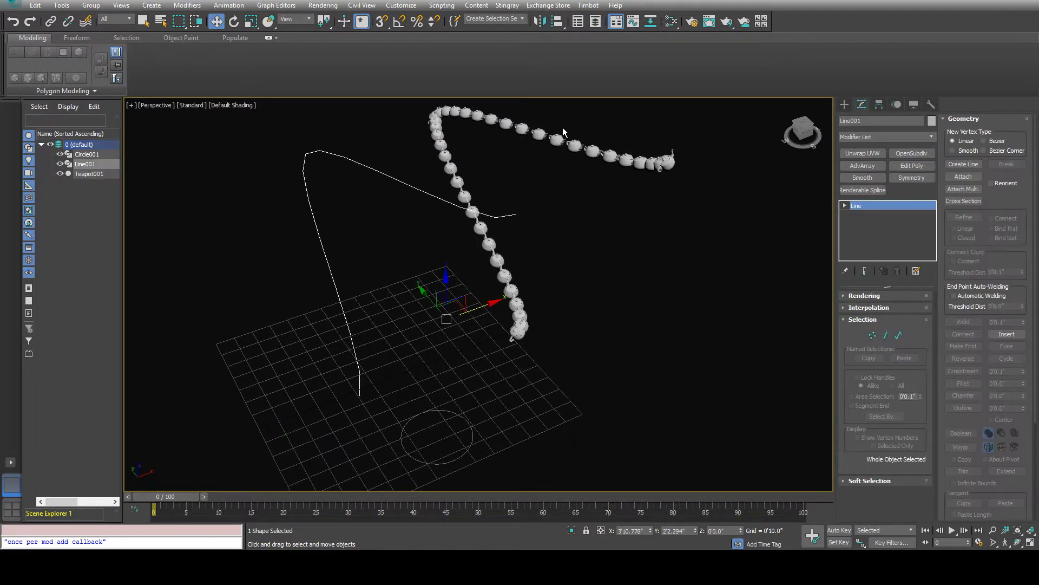
Apply an AdvArray modifier to Line001 with Count set to 10
click(862, 166)
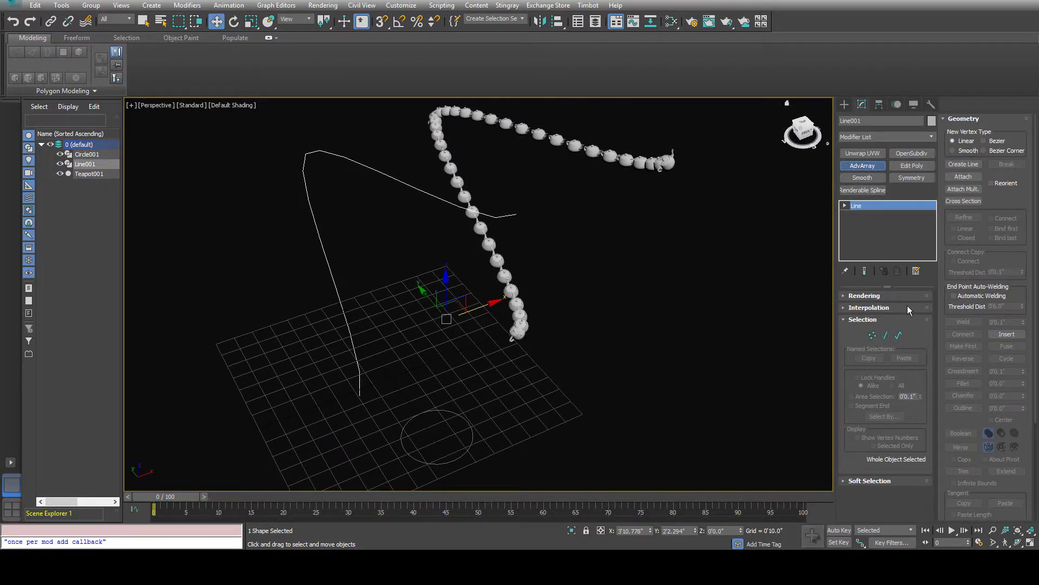
double_click(860, 319)
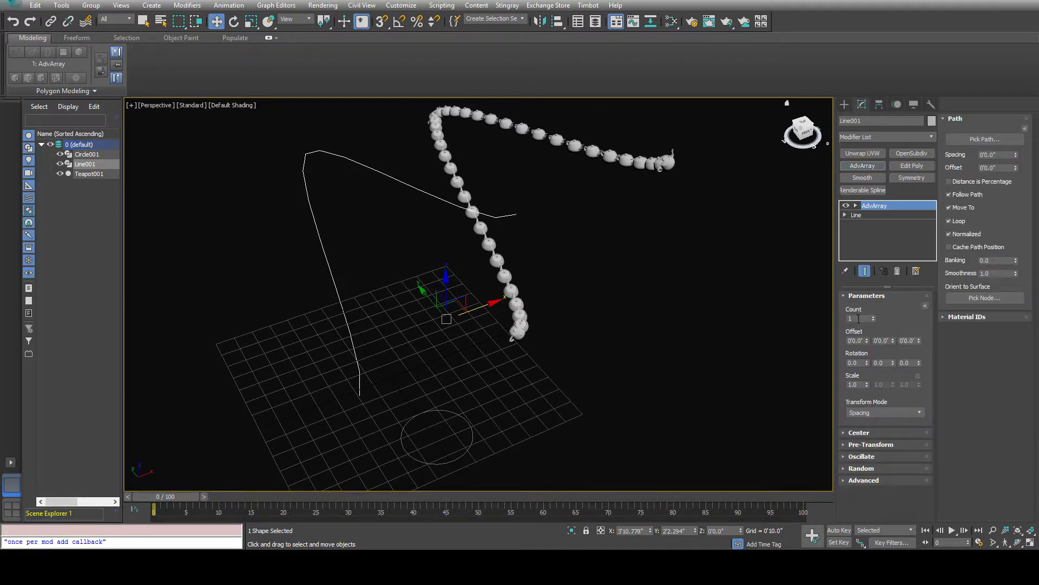
text(10)
key(Return)
Drag the Offset to fan the ten line copies apart, then select Teapot001
scroll(421, 208, down, 4)
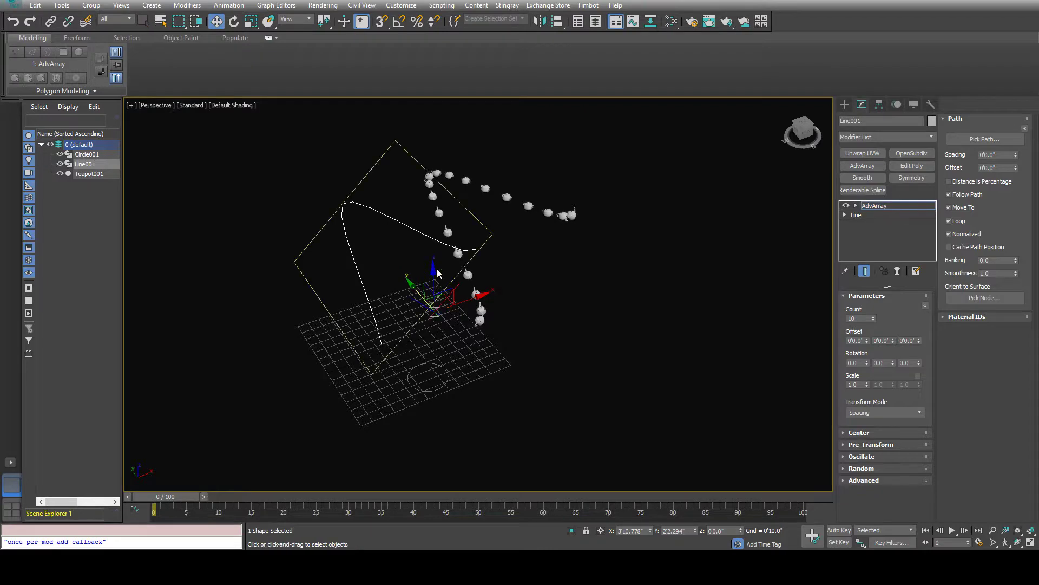
mouse_move(437, 274)
mouse_down()
mouse_move(437, 234)
mouse_move(437, 279)
mouse_up()
alt+middle_drag(504, 258, 669, 280)
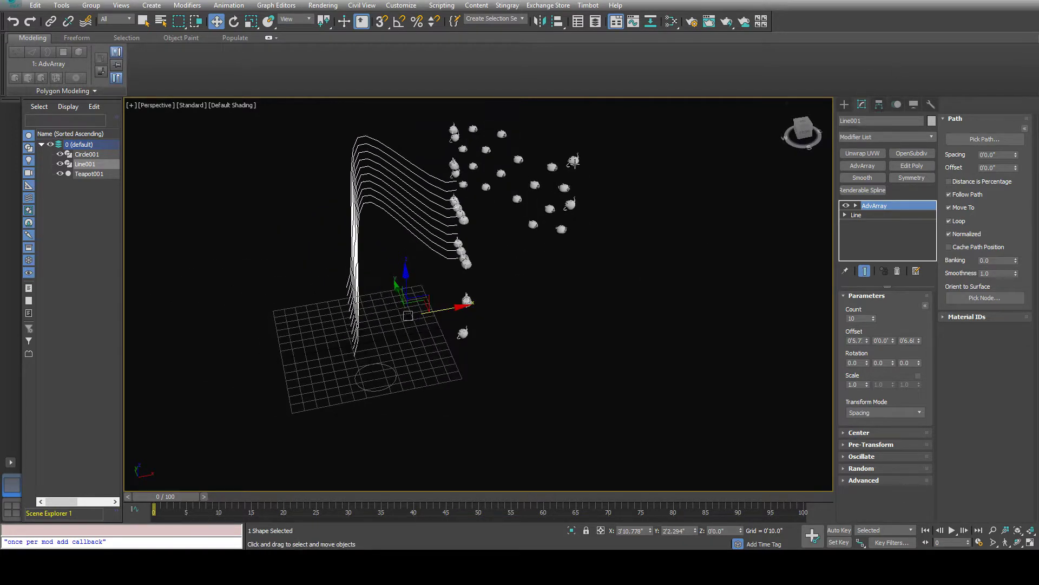
click(563, 230)
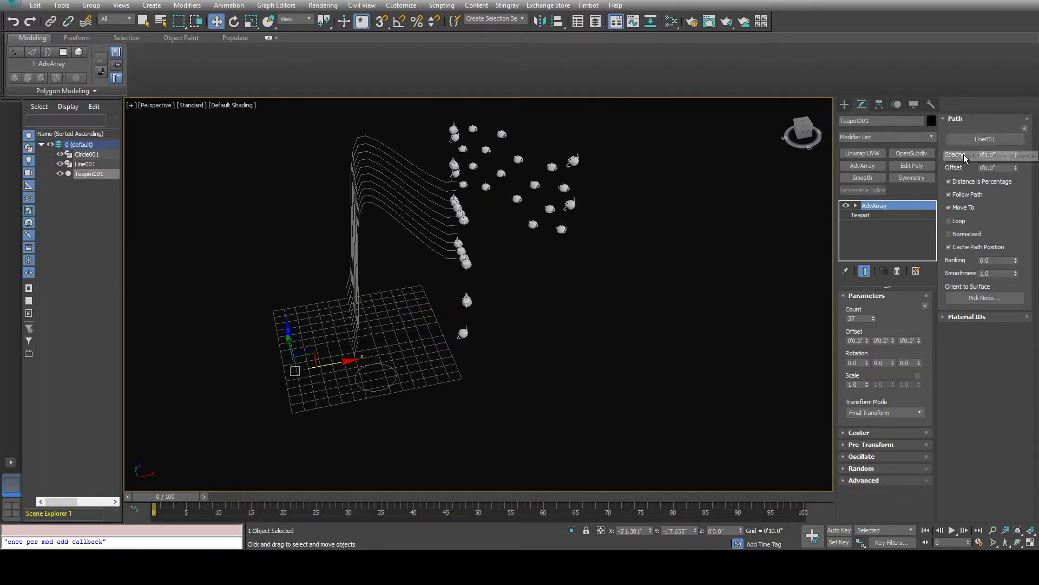
Raise the teapot AdvArray Count to 337, leaving Spacing unchanged for now
middle_drag(423, 225, 455, 354)
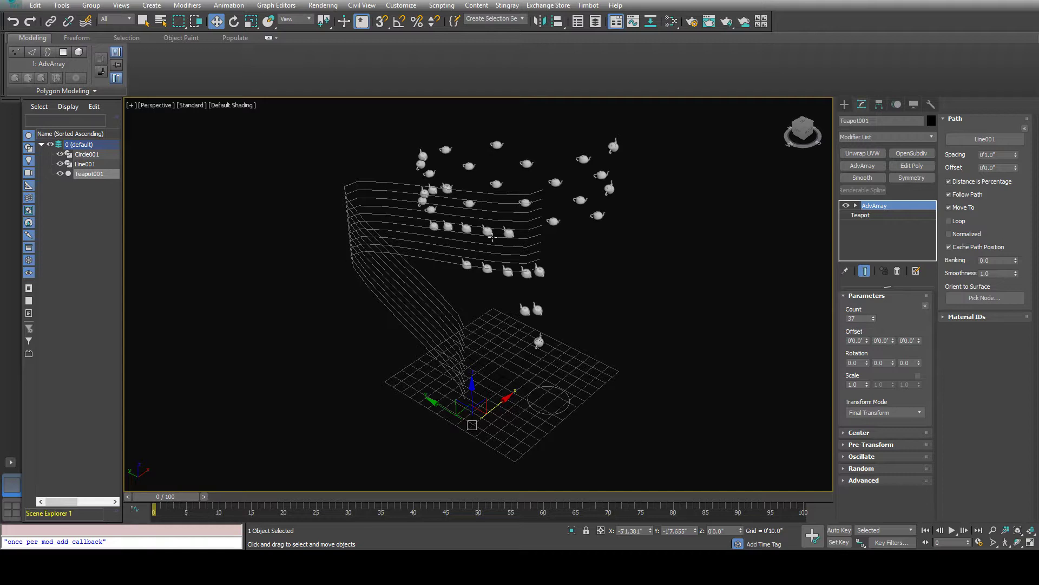
alt+middle_drag(503, 307, 482, 308)
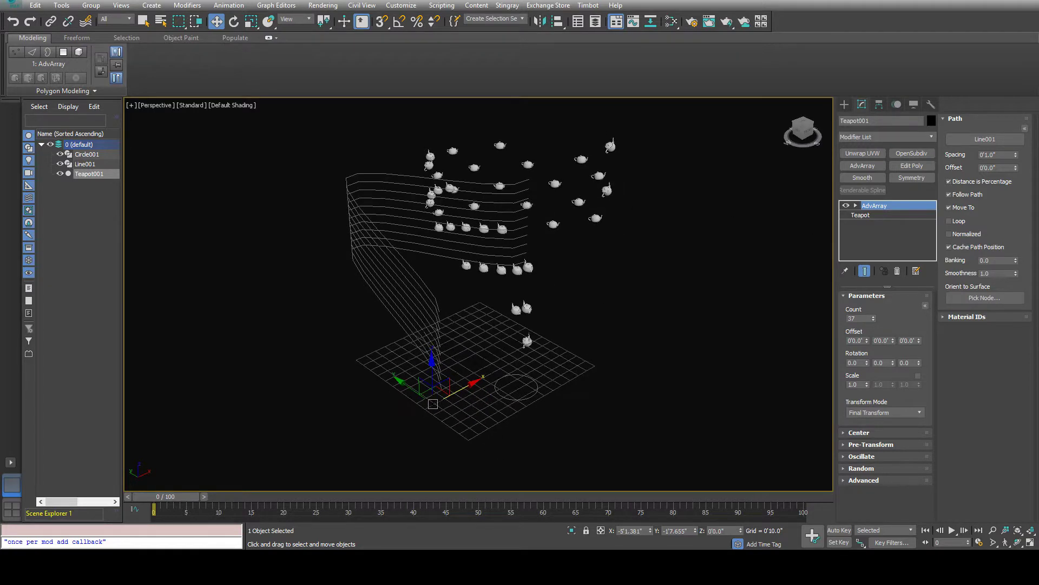
click(1010, 156)
key(Tab)
drag(874, 320, 886, 152)
alt+middle_drag(661, 170, 520, 215)
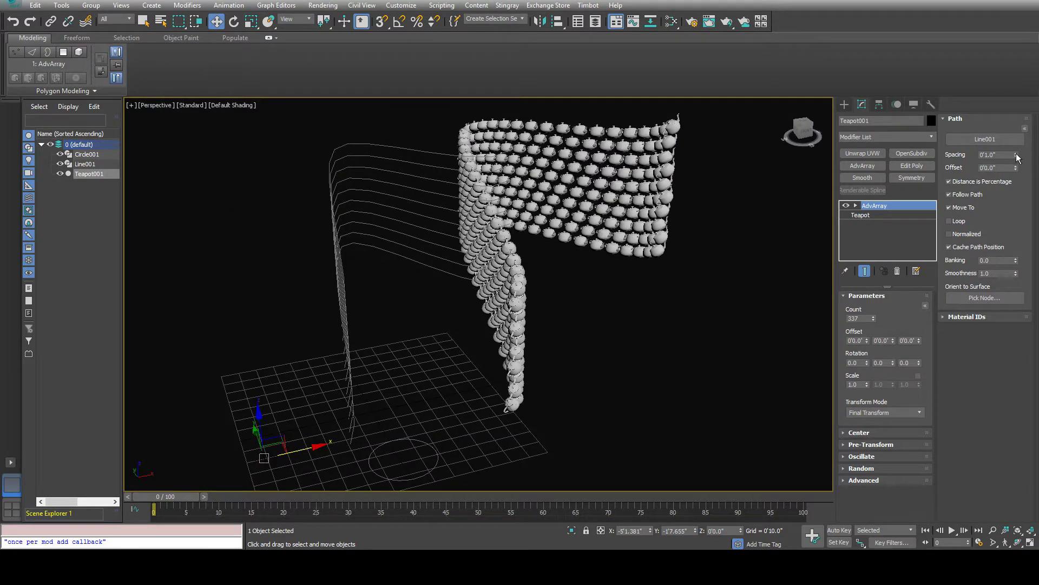
Tighten teapot Spacing to 0'0.37", turn on Loop, and set Path Offset to -0'0.02"
drag(1017, 157, 1016, 188)
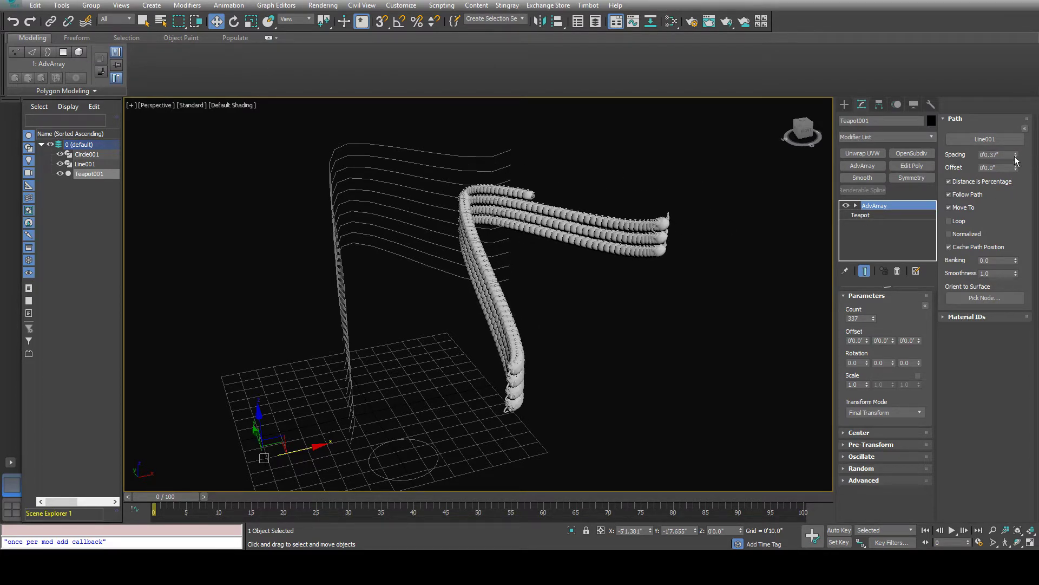
drag(1017, 167, 1002, 187)
click(967, 223)
middle_drag(654, 278, 538, 329)
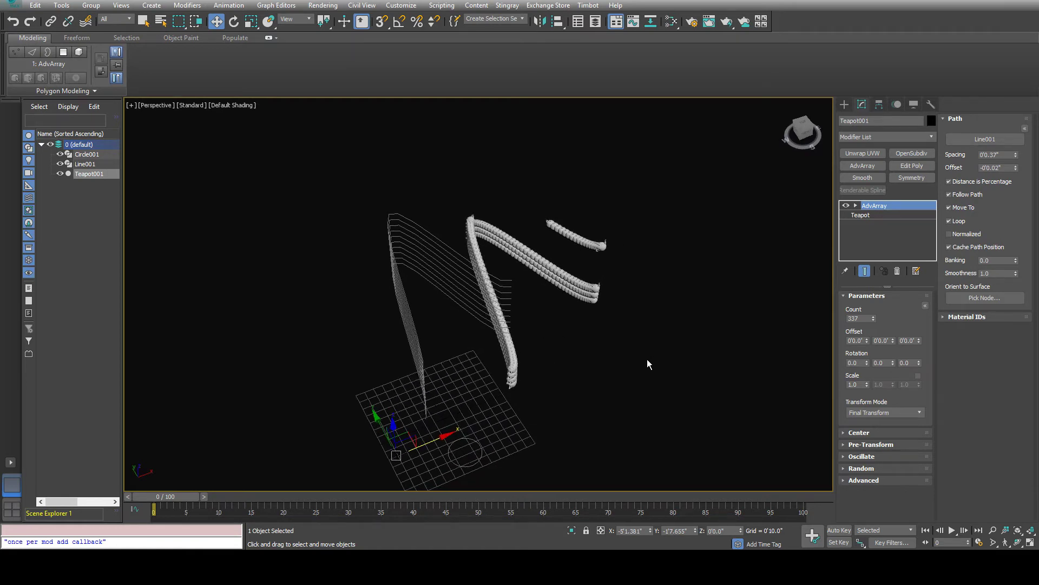